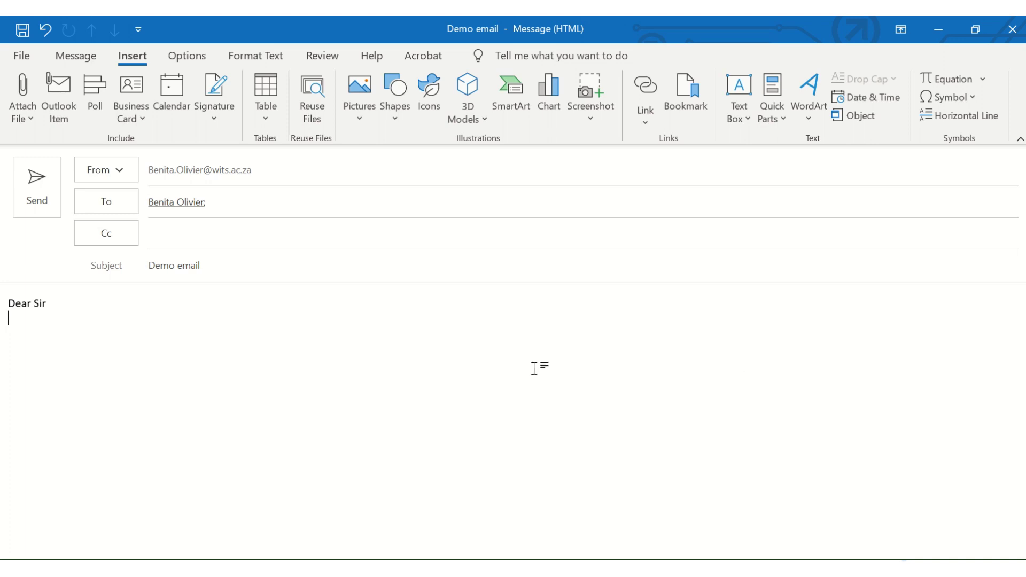
# Step: Insert the saved 'Documents received' Quick Part paragraph on a new line below the greeting
pyautogui.press('Return')
pyautogui.click(778, 121)
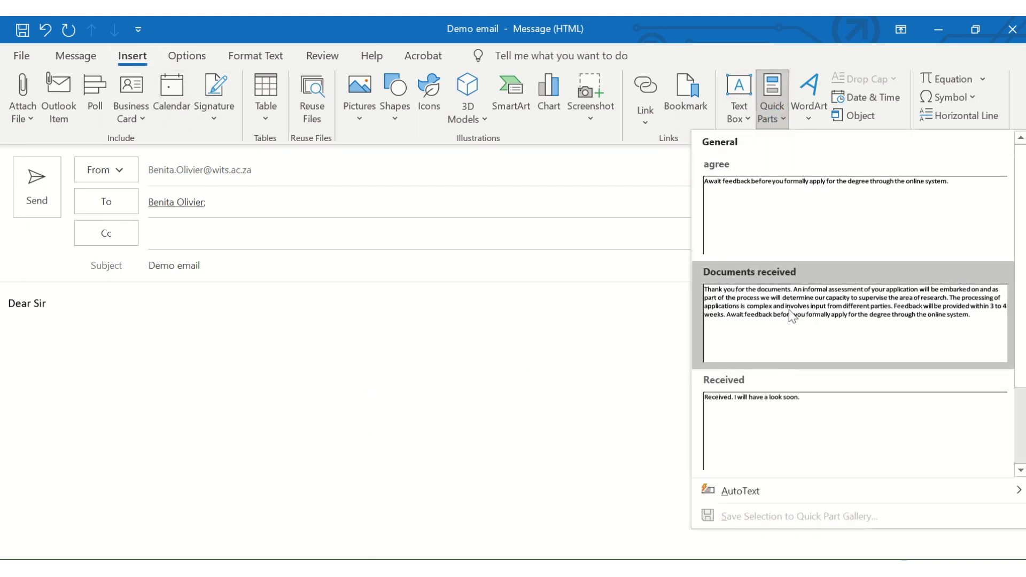
pyautogui.click(812, 309)
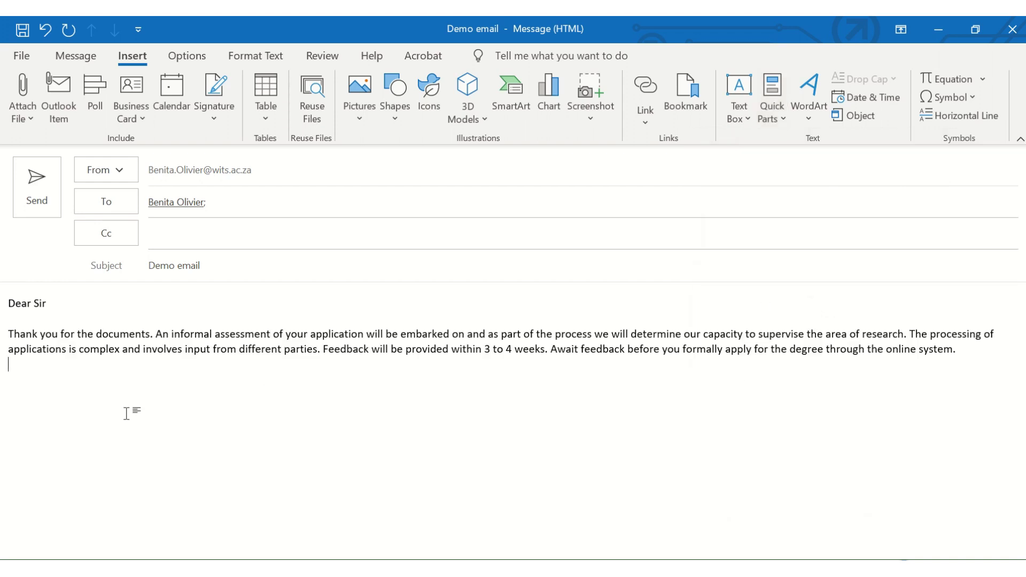
# Step: Add the 'Kind regards,' sign-off and the sender's first name, then select the whole body
pyautogui.write('Ki')
pyautogui.press('BackSpace')
pyautogui.press('BackSpace')
pyautogui.write('Kind regards,')
pyautogui.press('Return')
pyautogui.press('Return')
pyautogui.write('Benita')
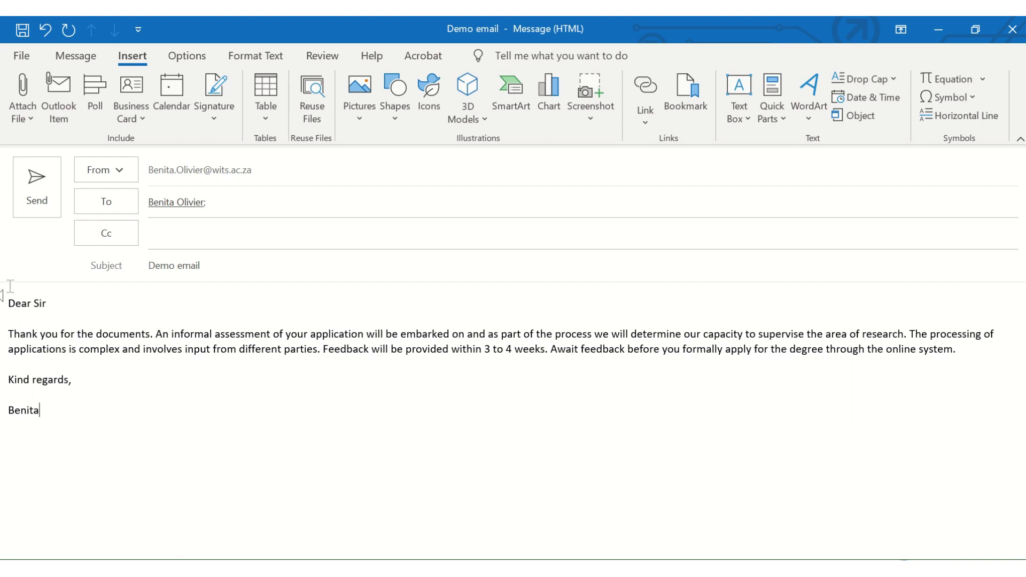
pyautogui.moveTo(10, 303); pyautogui.dragTo(41, 419)
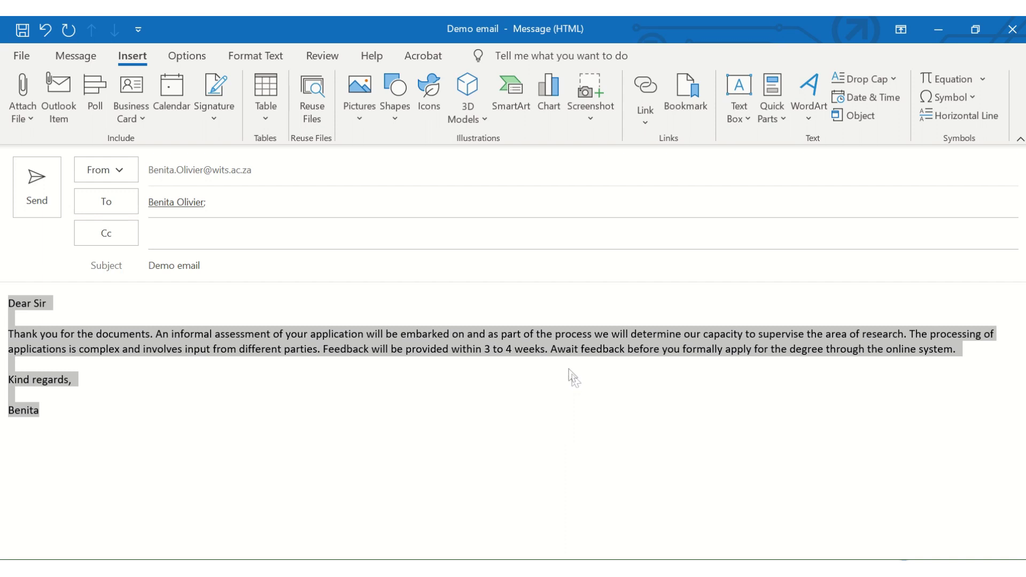
# Step: Save the selected assessment paragraph to the Quick Part Gallery as '. An informal' and confirm it's listed
pyautogui.click(551, 351)
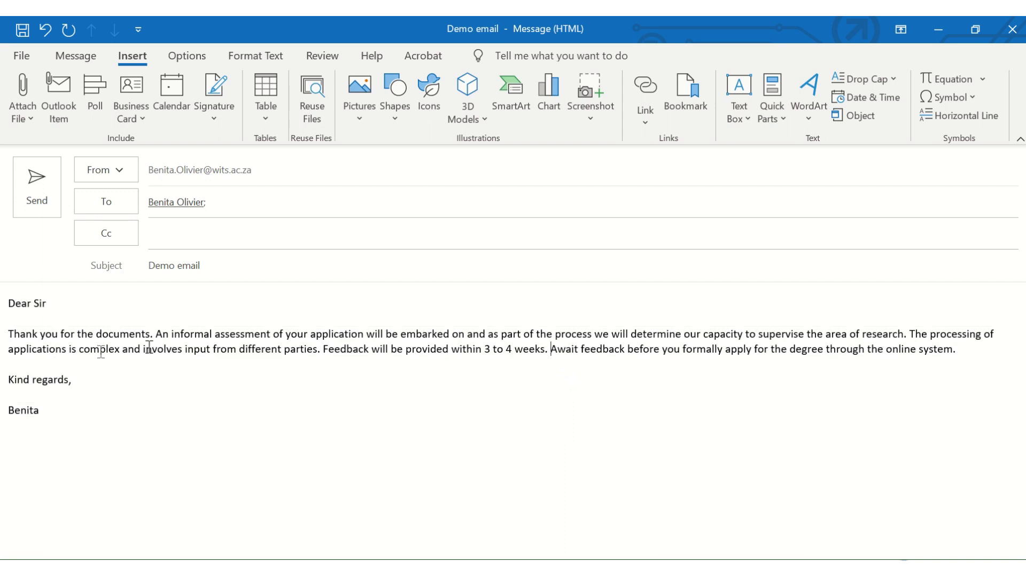
pyautogui.moveTo(150, 334); pyautogui.dragTo(973, 351)
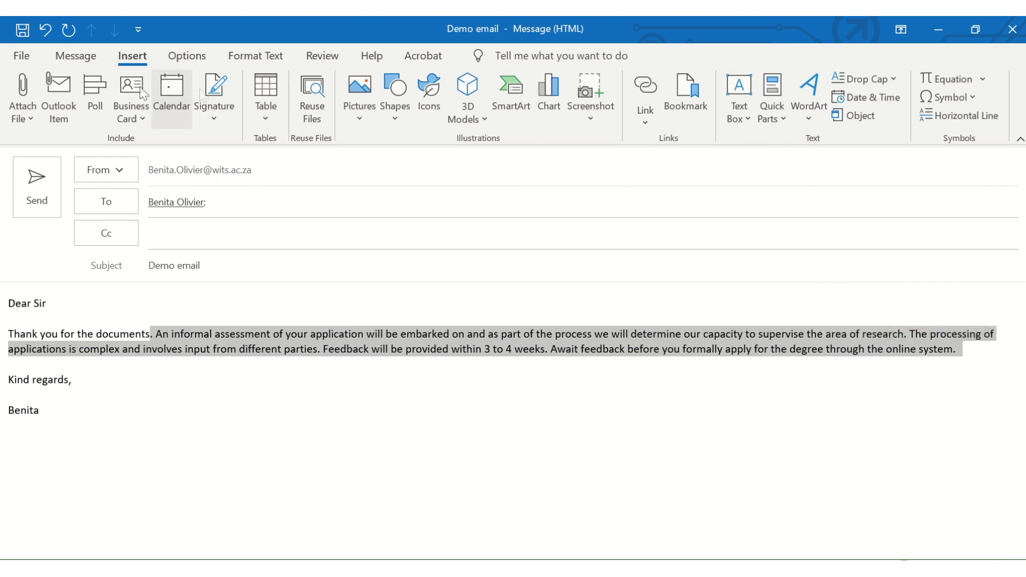
pyautogui.click(780, 122)
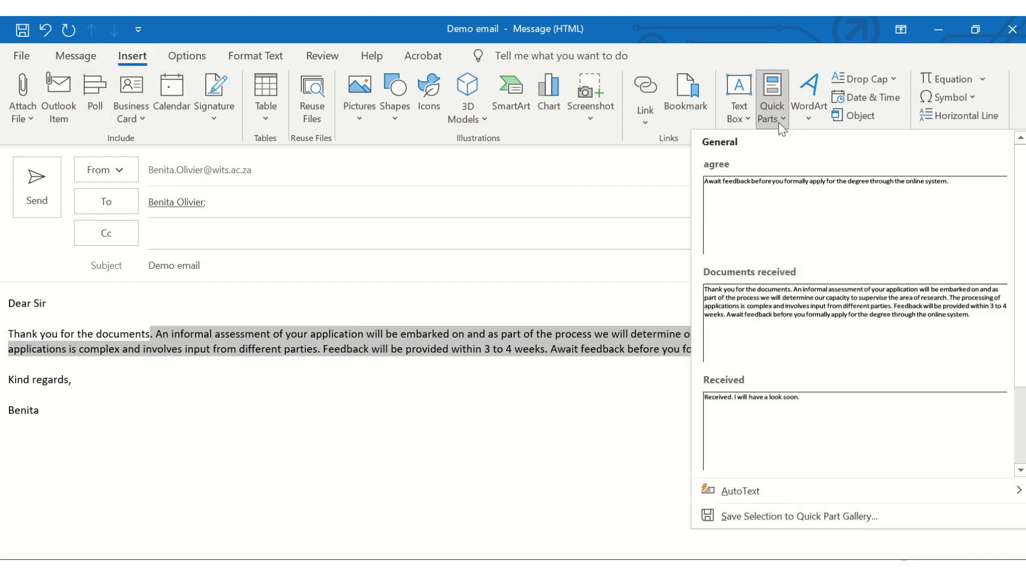
pyautogui.click(783, 516)
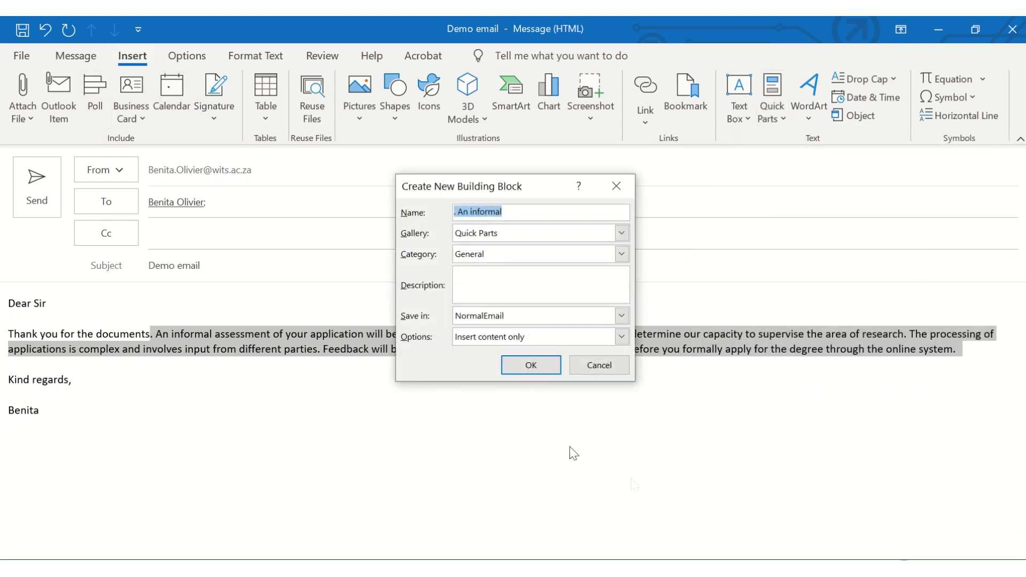
pyautogui.click(512, 212)
pyautogui.moveTo(511, 213); pyautogui.dragTo(449, 211)
pyautogui.click(546, 374)
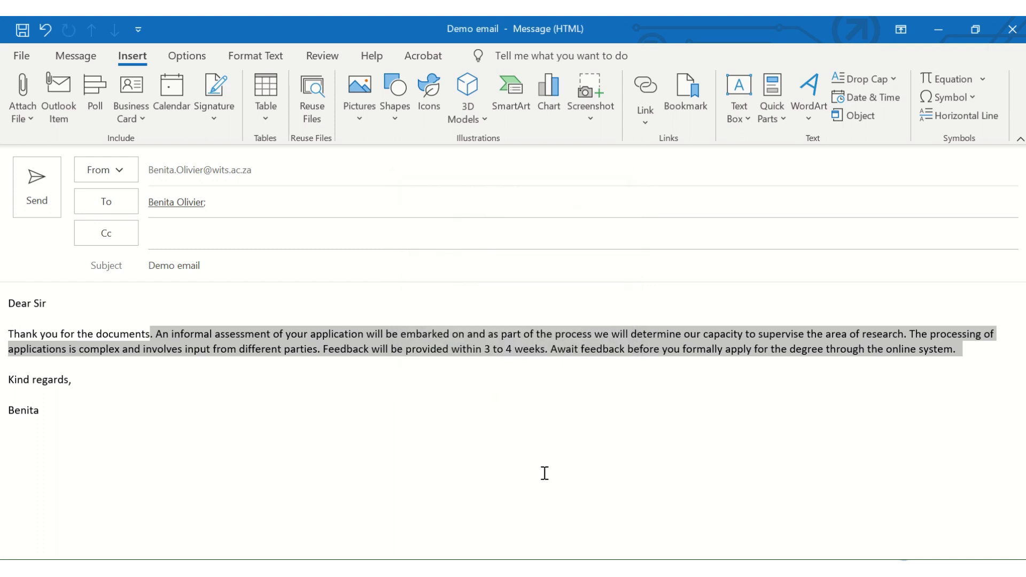
pyautogui.click(771, 112)
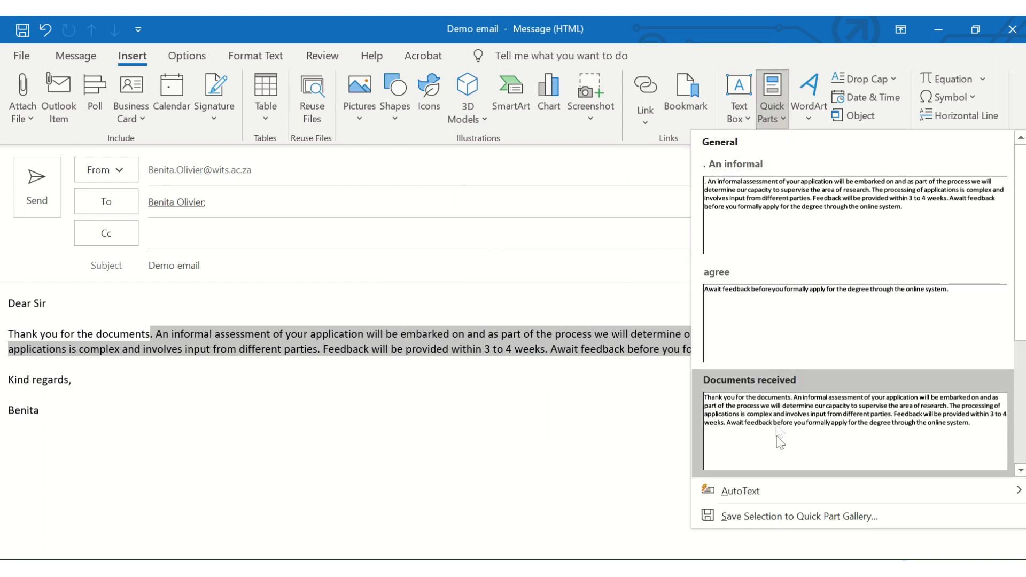
pyautogui.click(446, 410)
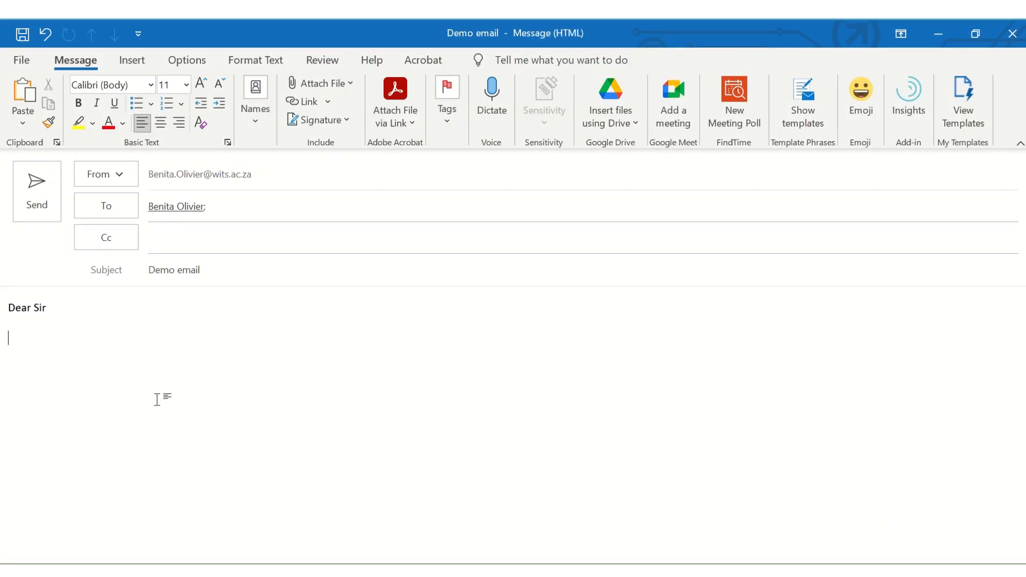
# Step: Delete the 'Dear Sir' greeting and insert the PG enquiry PG degree template
pyautogui.moveTo(139, 373); pyautogui.dragTo(2, 291)
pyautogui.press('BackSpace')
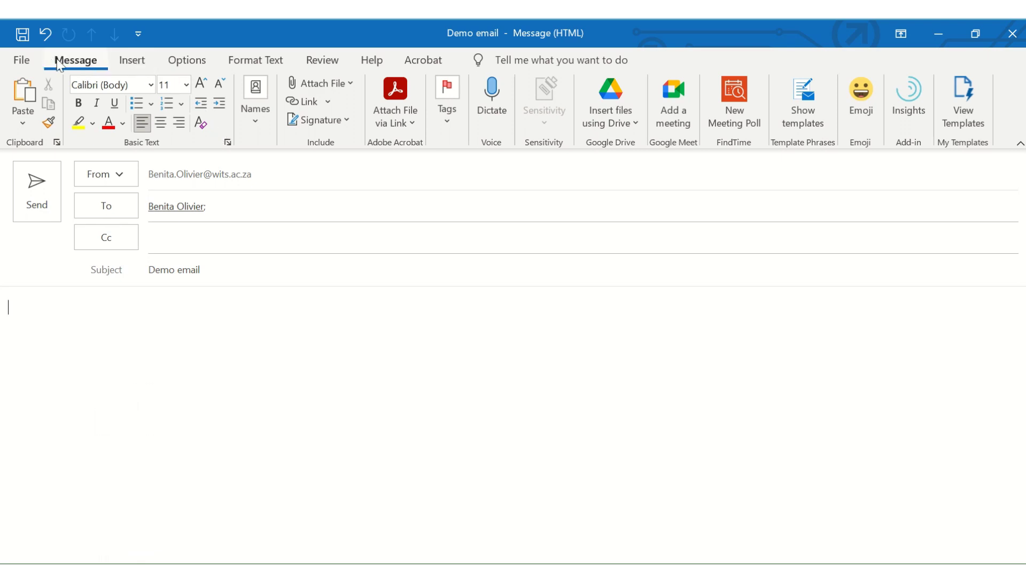
pyautogui.click(967, 110)
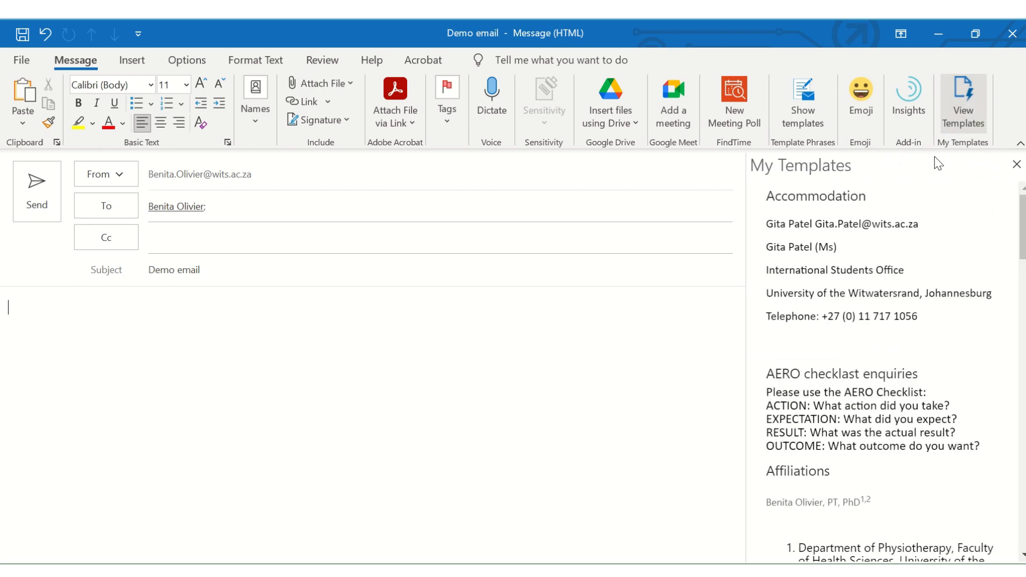
pyautogui.scroll(-15, 855, 342)
pyautogui.scroll(-20, 860, 342)
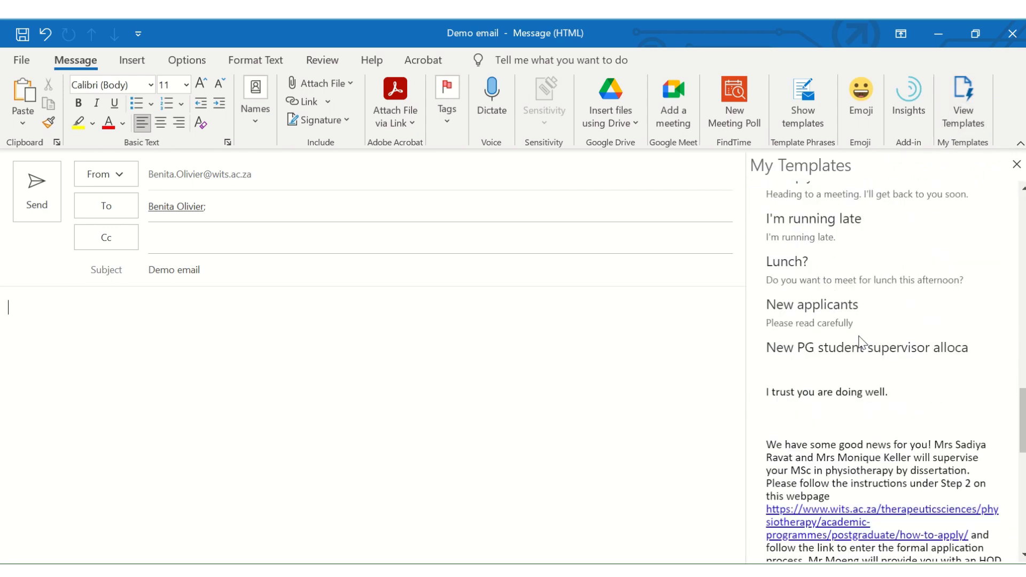
pyautogui.scroll(-3, 860, 341)
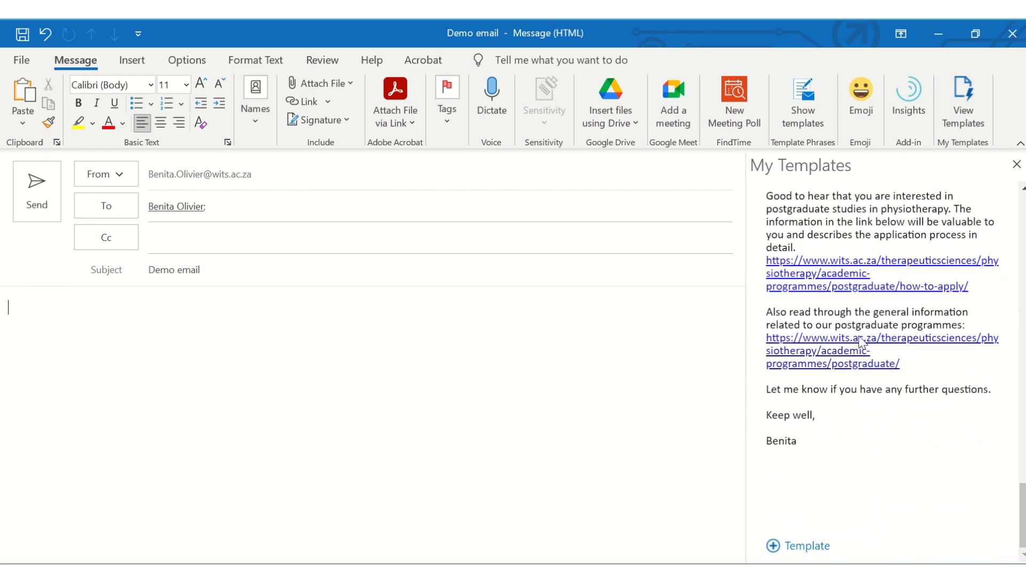
pyautogui.scroll(4, 859, 332)
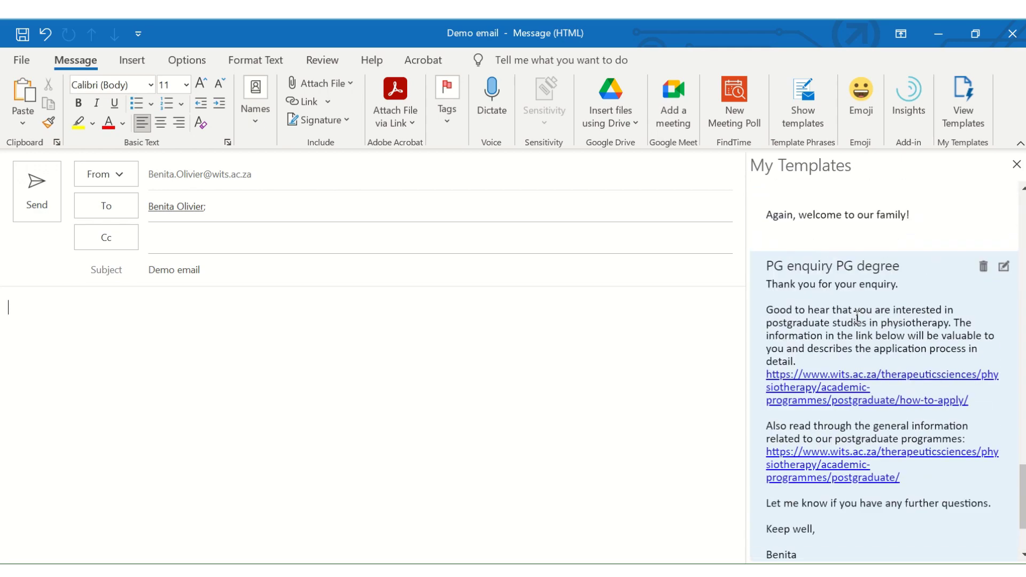
pyautogui.click(857, 316)
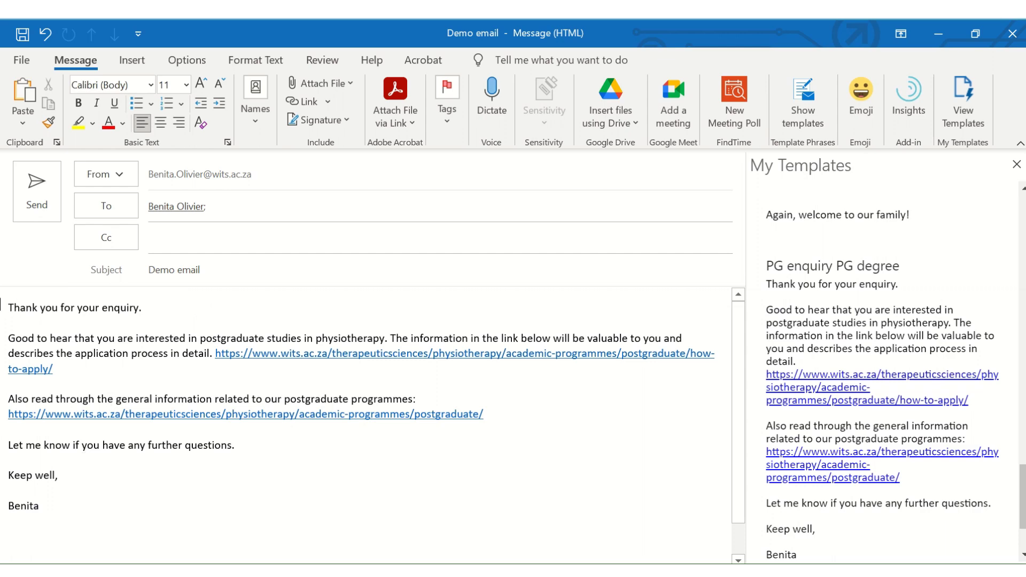
# Step: Add 'Dear Madam' as the greeting line above the template text
pyautogui.click(8, 308)
pyautogui.press('Return')
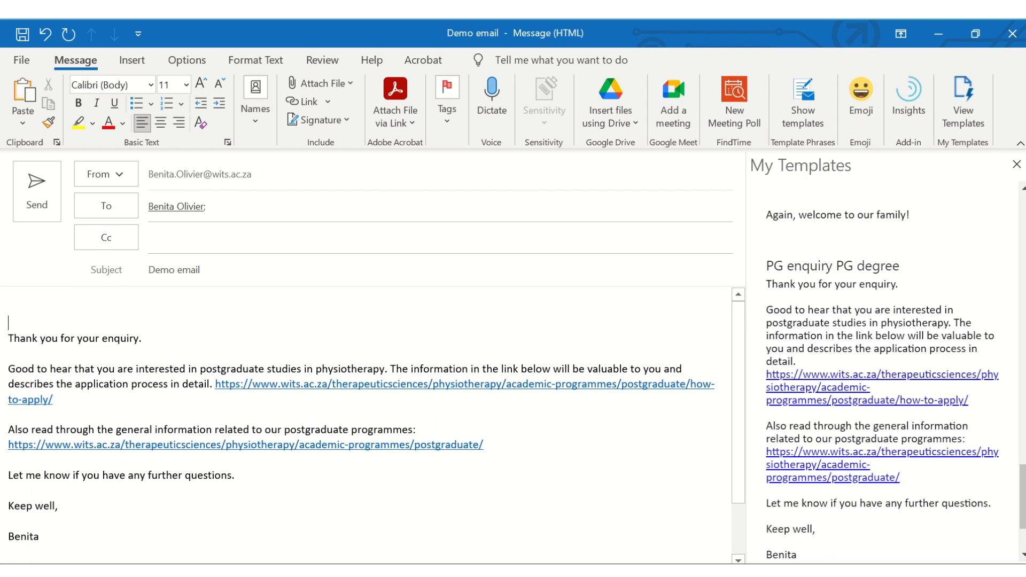
pyautogui.write('Dear S')
pyautogui.press('BackSpace')
pyautogui.write('Madam')
pyautogui.scroll(-2, 106, 502)
pyautogui.scroll(2, 106, 503)
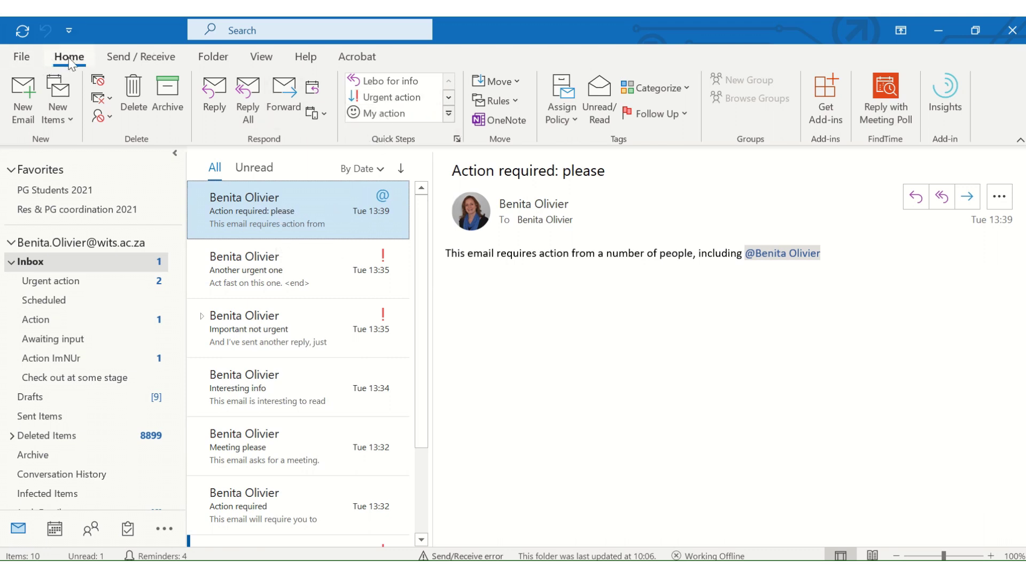
# Step: Open Manage Quick Steps and start a new Custom Quick Step
pyautogui.click(457, 139)
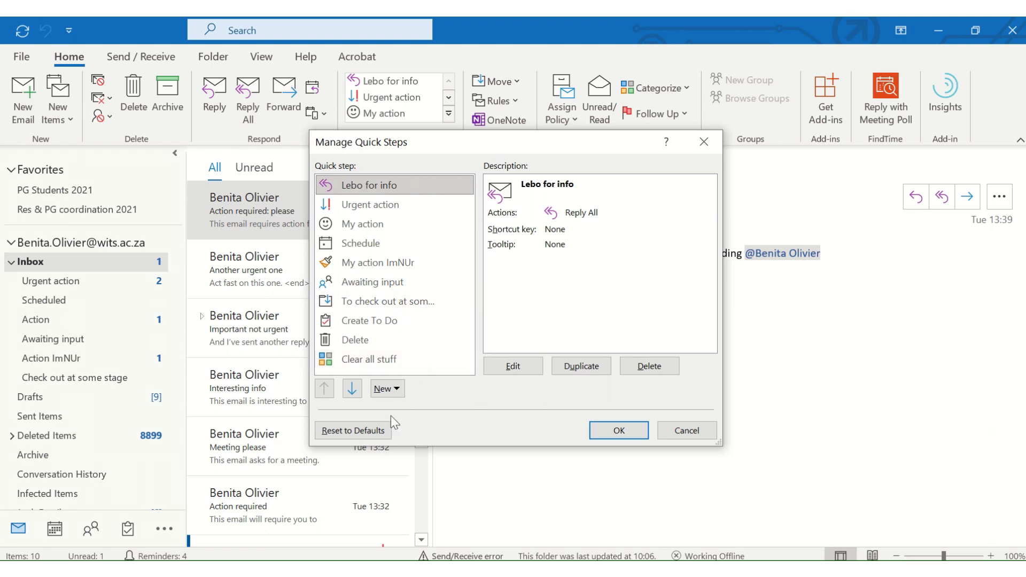
pyautogui.click(386, 390)
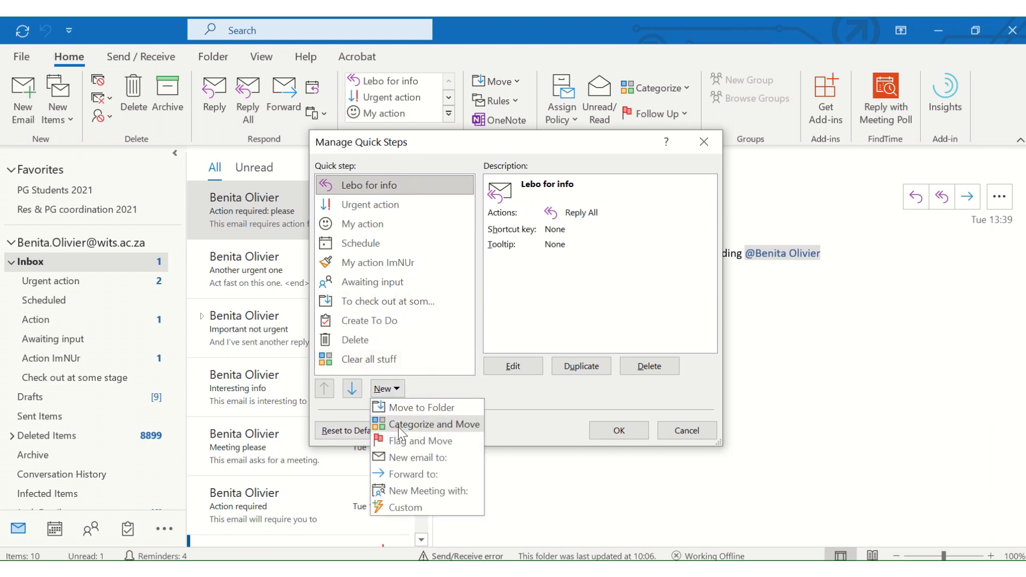
pyautogui.click(405, 507)
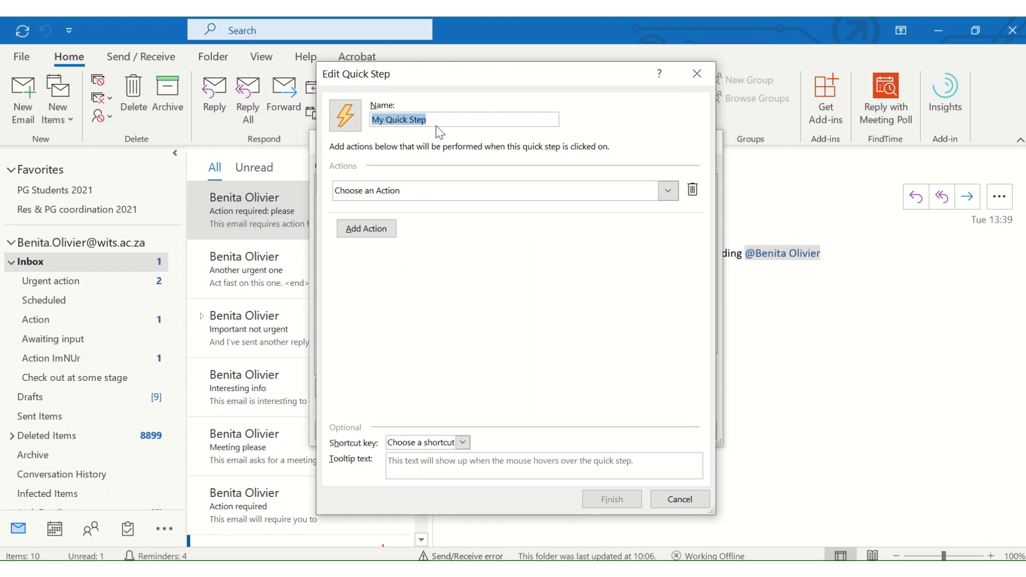
# Step: Name the Quick Step 'Admin', set its action to Reply All, and show its options
pyautogui.write('Admin')
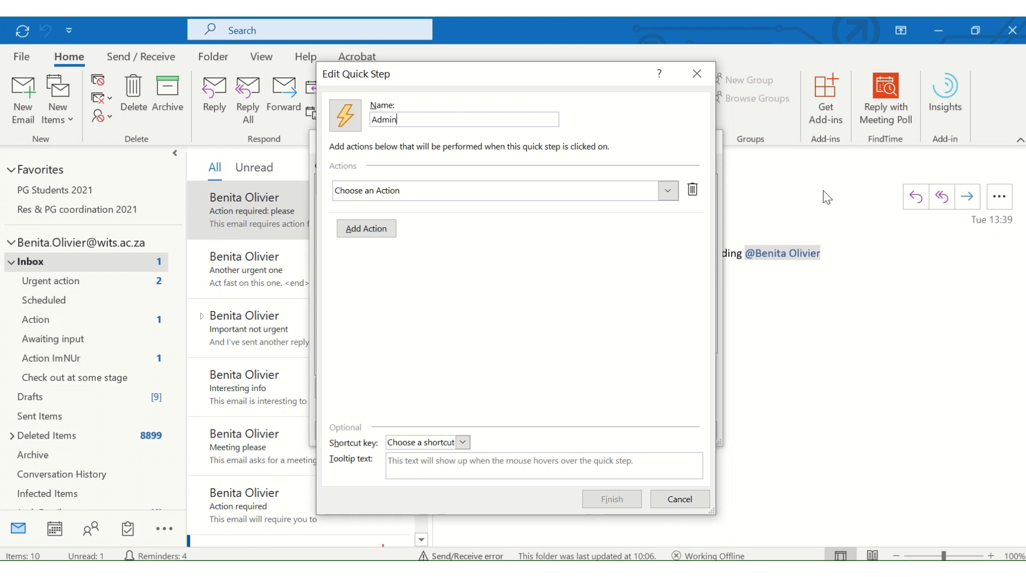
pyautogui.click(669, 191)
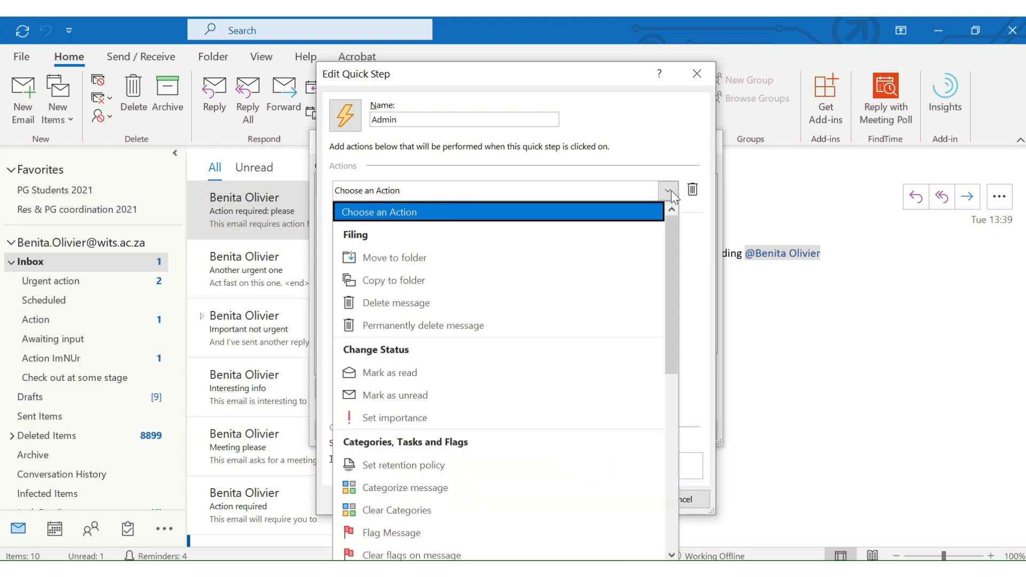
pyautogui.scroll(-1, 587, 283)
pyautogui.scroll(-4, 587, 283)
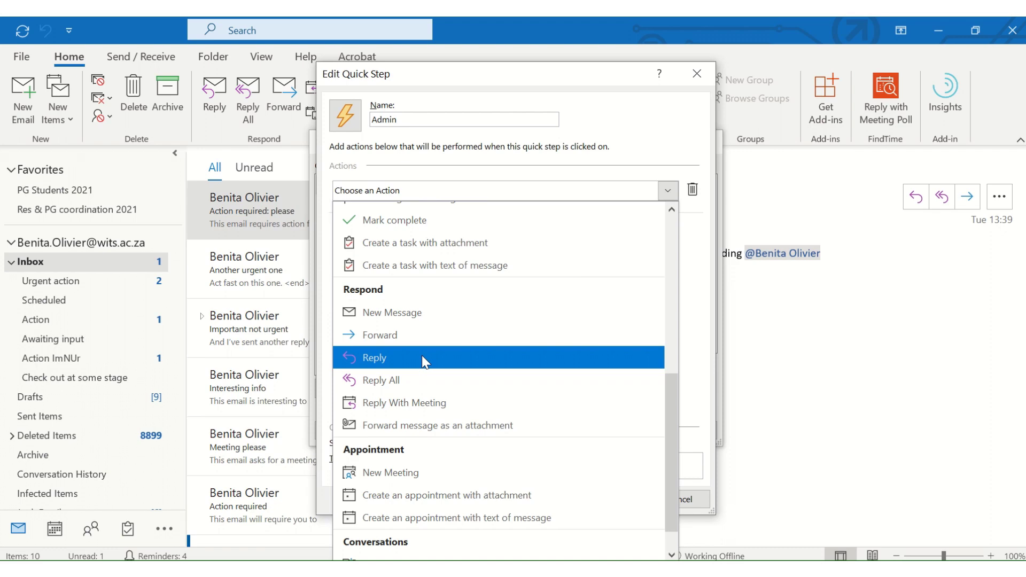
pyautogui.click(422, 357)
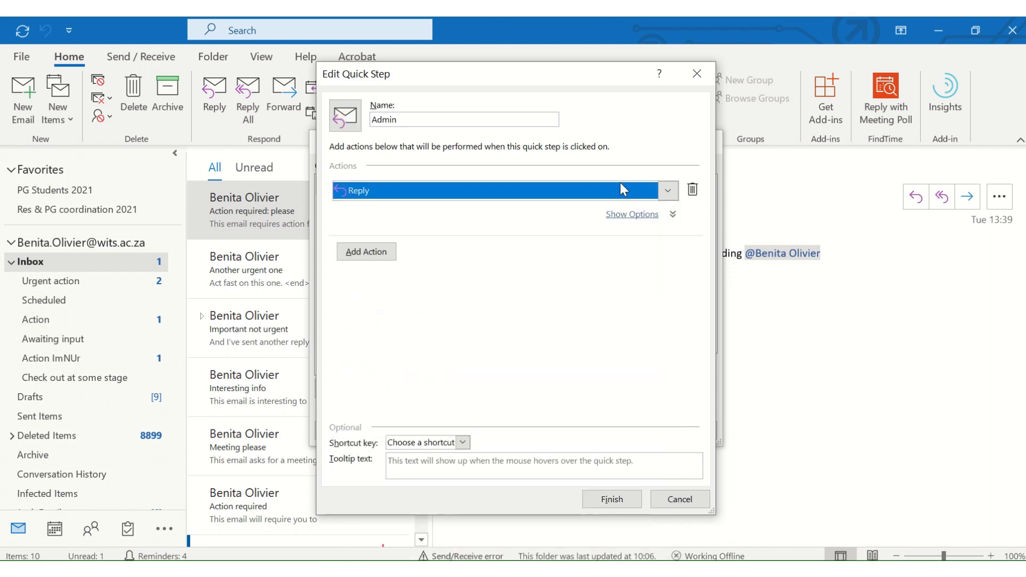
pyautogui.click(668, 191)
pyautogui.scroll(-3, 476, 430)
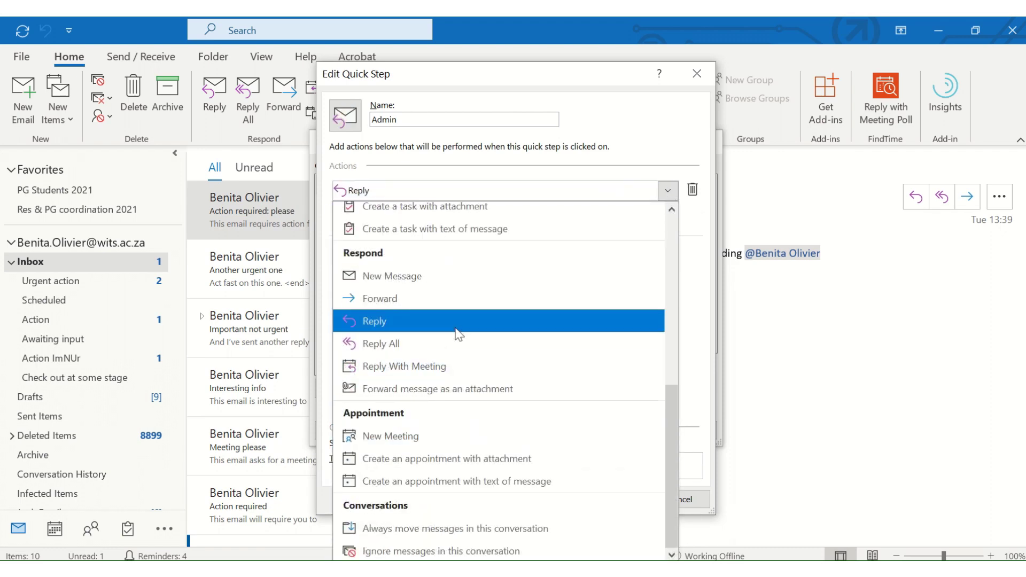
pyautogui.click(454, 350)
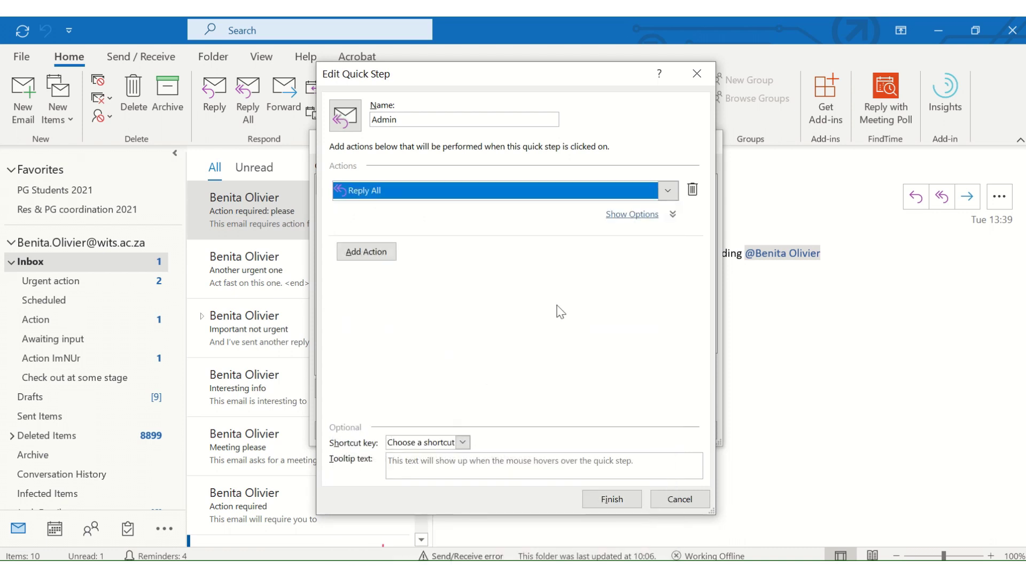
pyautogui.click(625, 216)
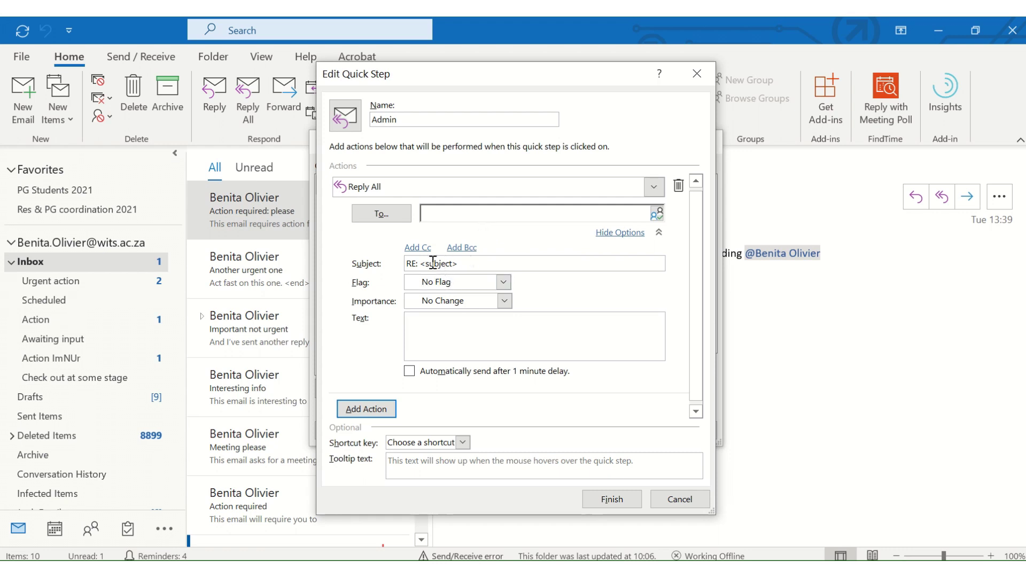
pyautogui.click(451, 214)
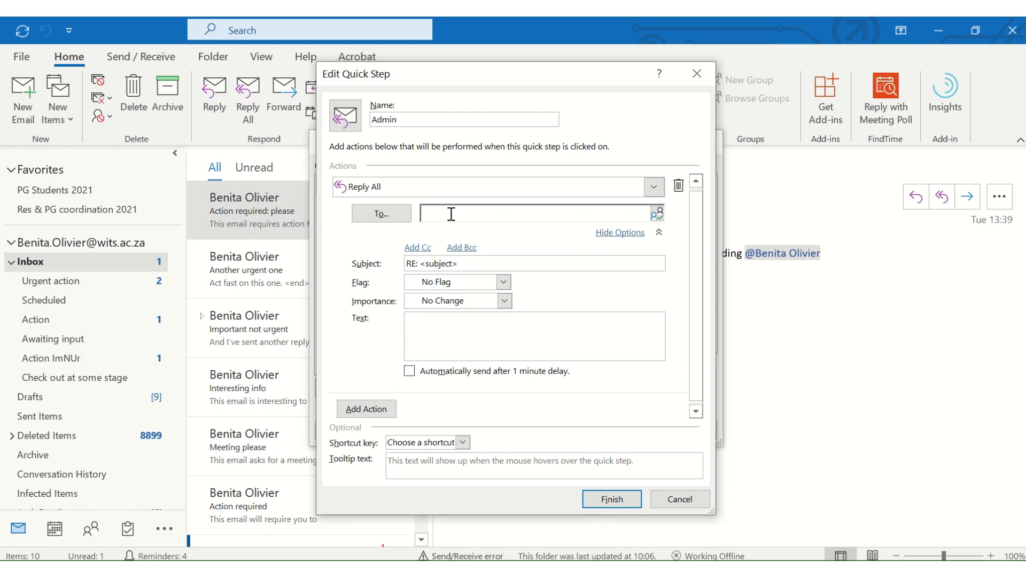
# Step: Address the reply to the chosen contact and add a greeting plus 'Please see email below.'
pyautogui.write('benita')
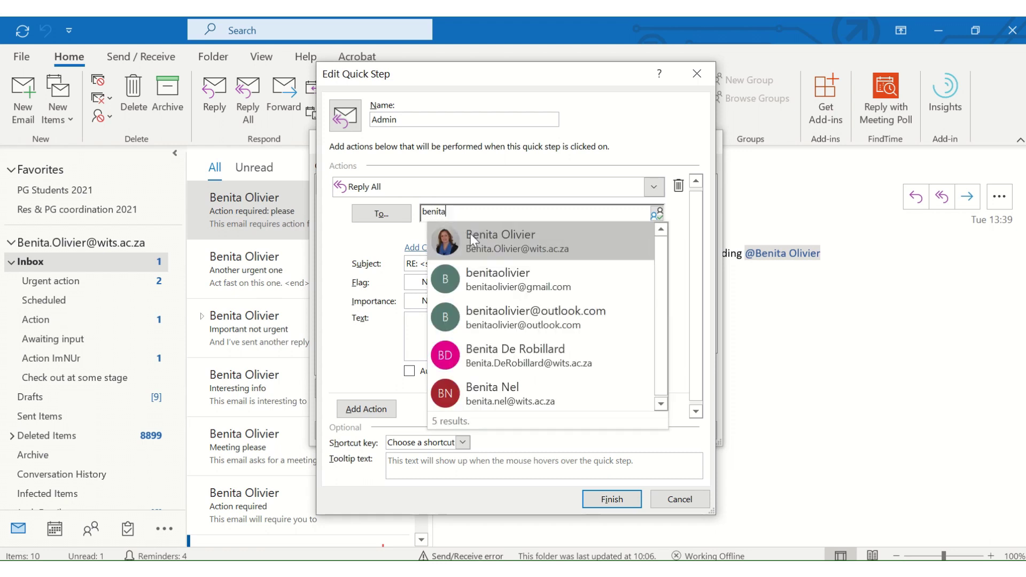
pyautogui.click(471, 235)
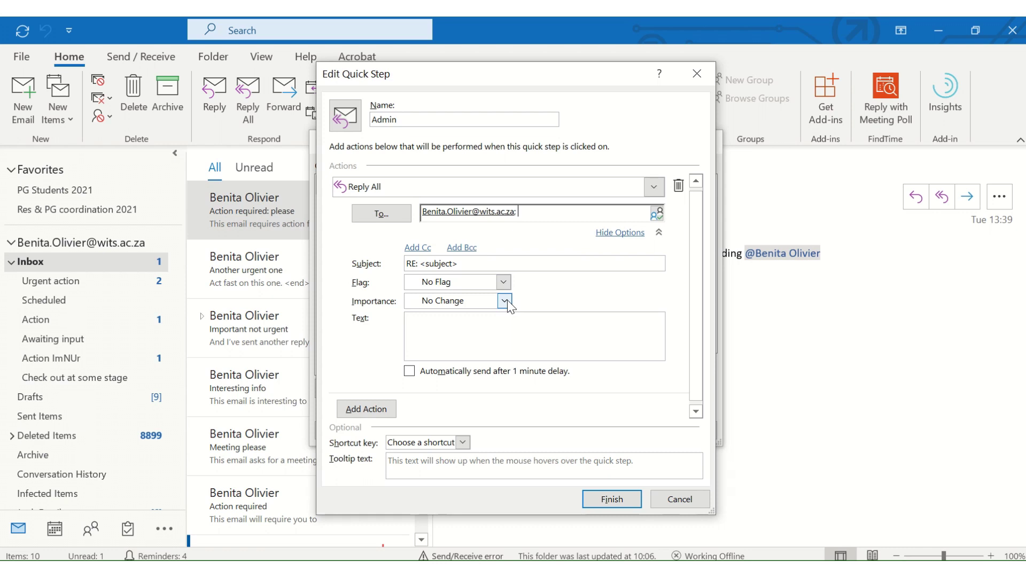
pyautogui.click(466, 324)
pyautogui.write('Dear Benita')
pyautogui.write('Please see ')
pyautogui.write('email below.')
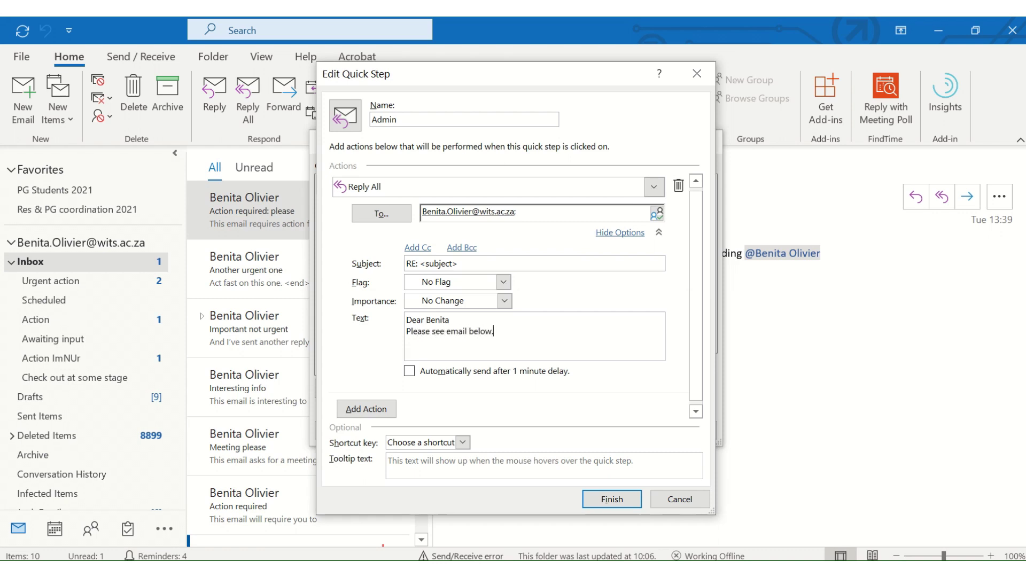
pyautogui.scroll(-1, 490, 368)
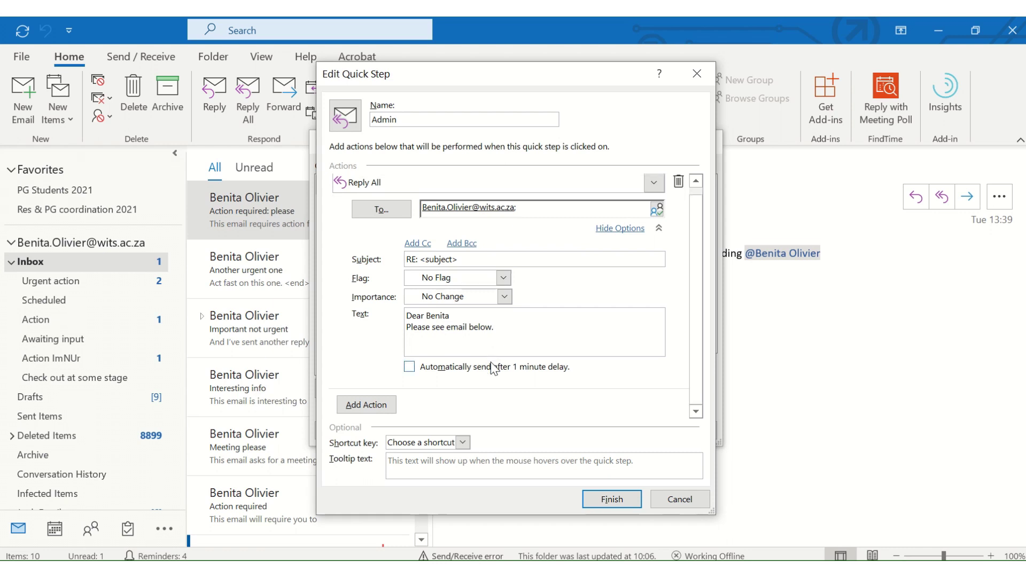
pyautogui.click(381, 407)
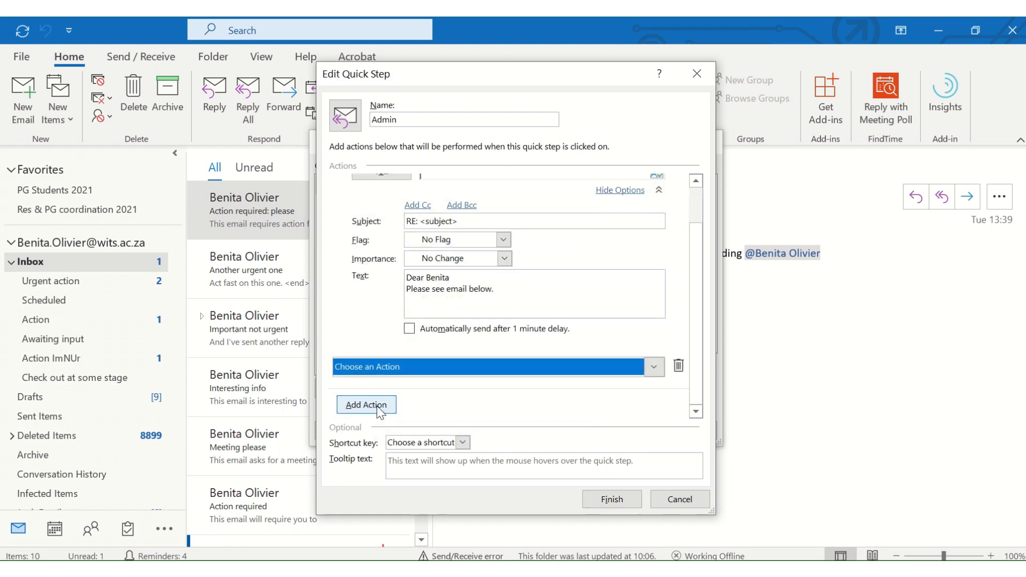
# Step: Add a Move to folder action targeting PG Students 2021 - Email archive 2021 and save the Admin Quick Step
pyautogui.click(653, 368)
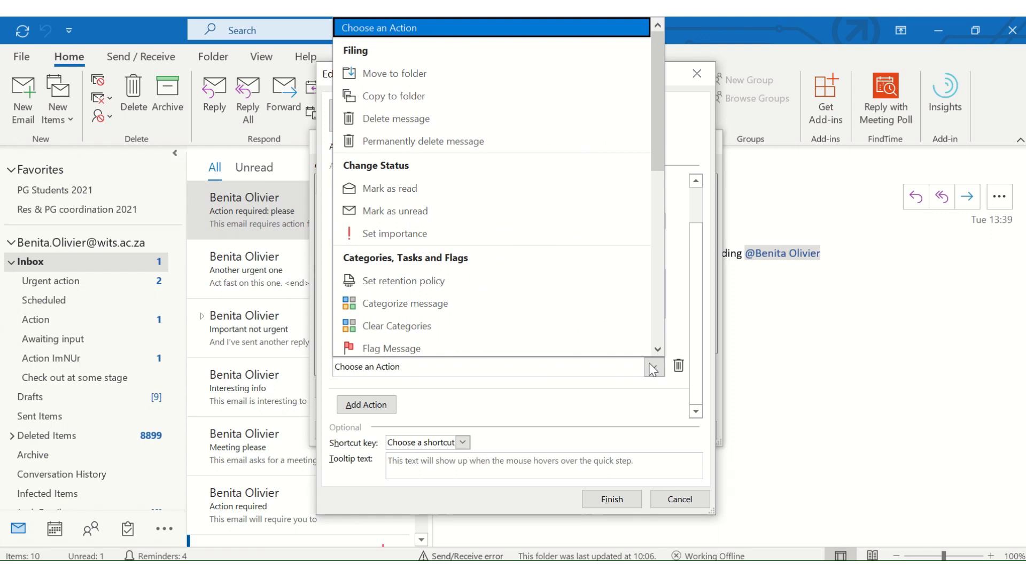
pyautogui.scroll(-1, 470, 230)
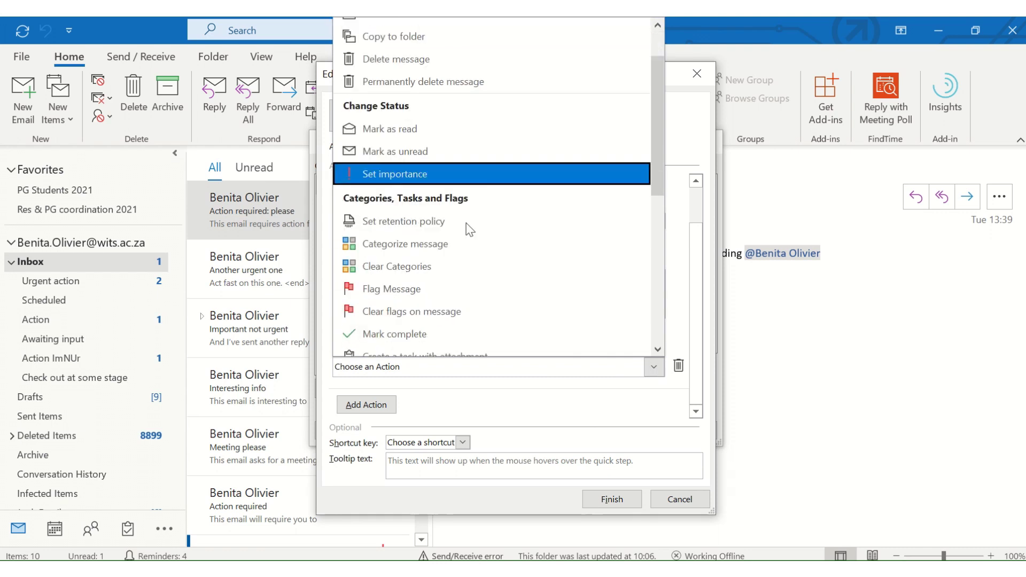
pyautogui.scroll(-1, 466, 222)
pyautogui.scroll(2, 467, 213)
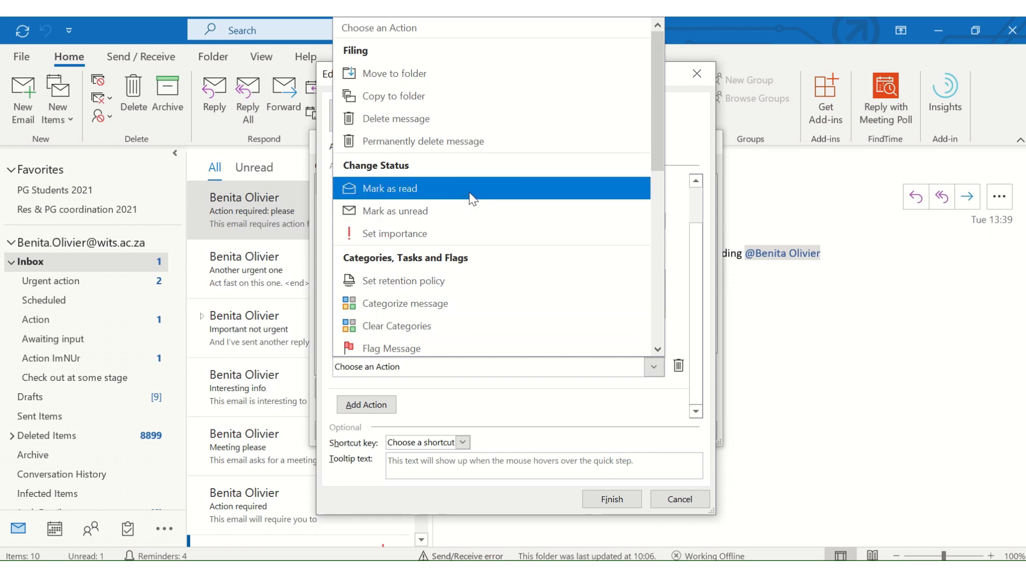
pyautogui.click(470, 73)
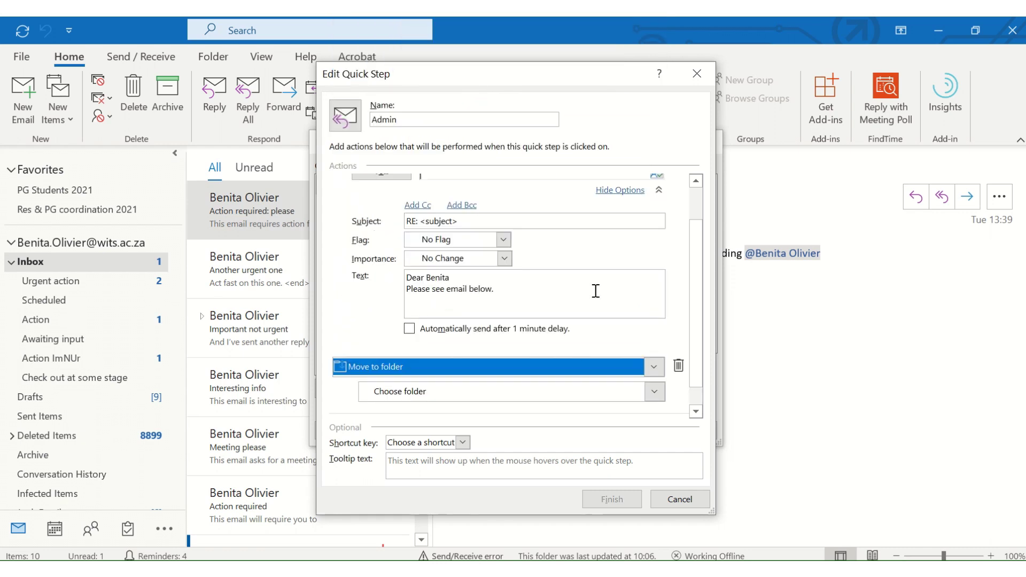
pyautogui.click(654, 393)
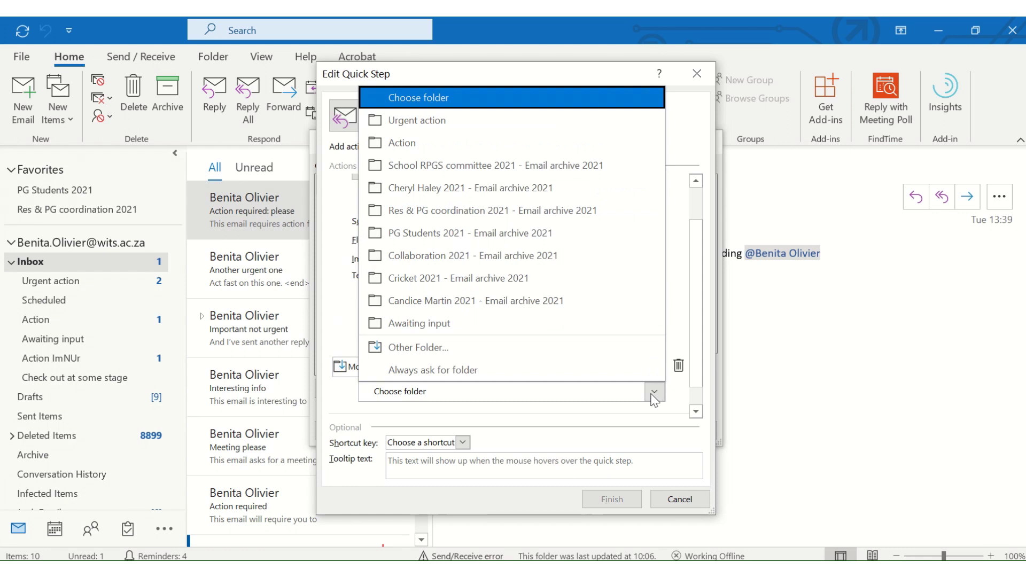
pyautogui.click(476, 237)
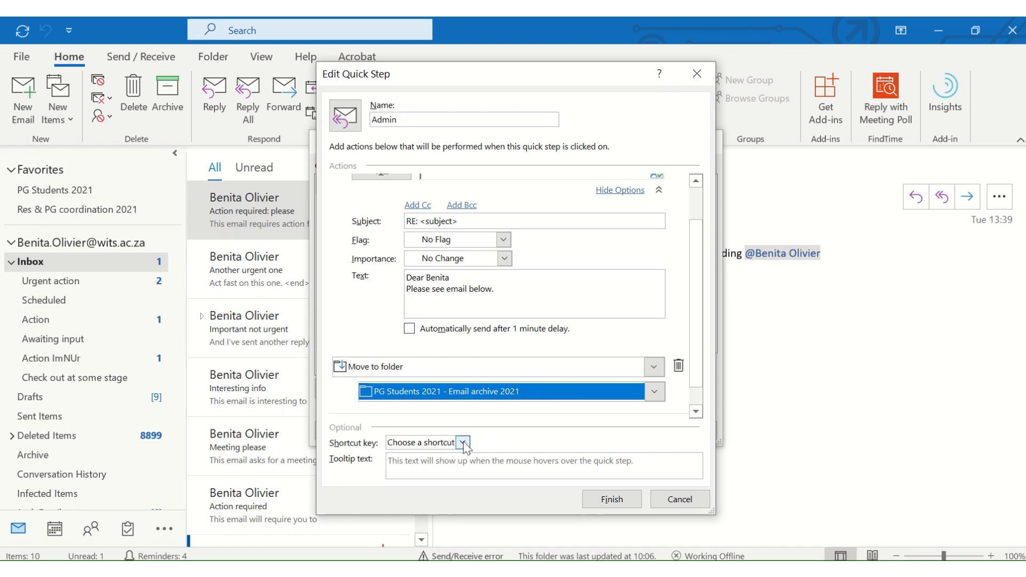
pyautogui.click(623, 500)
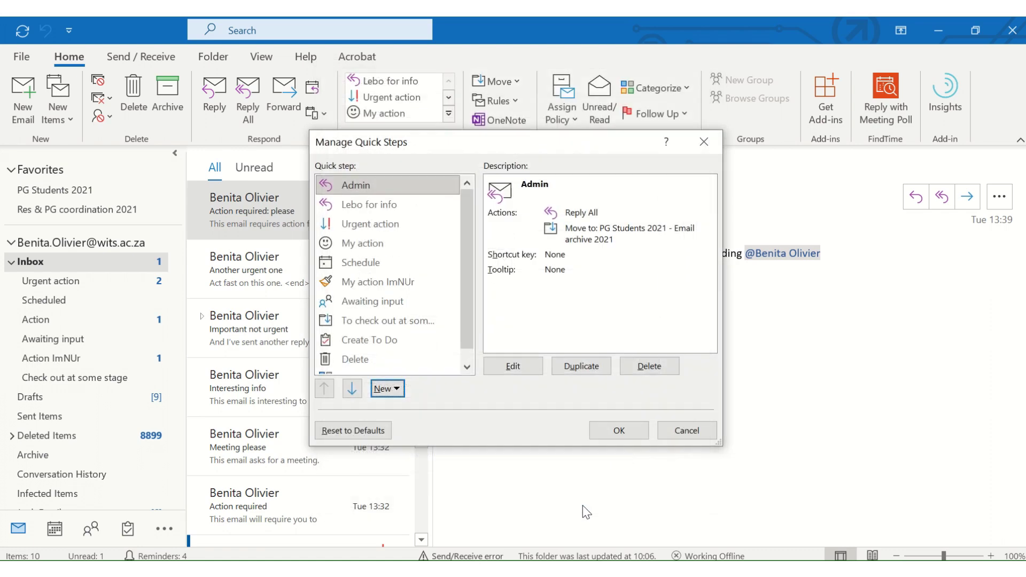
pyautogui.click(631, 432)
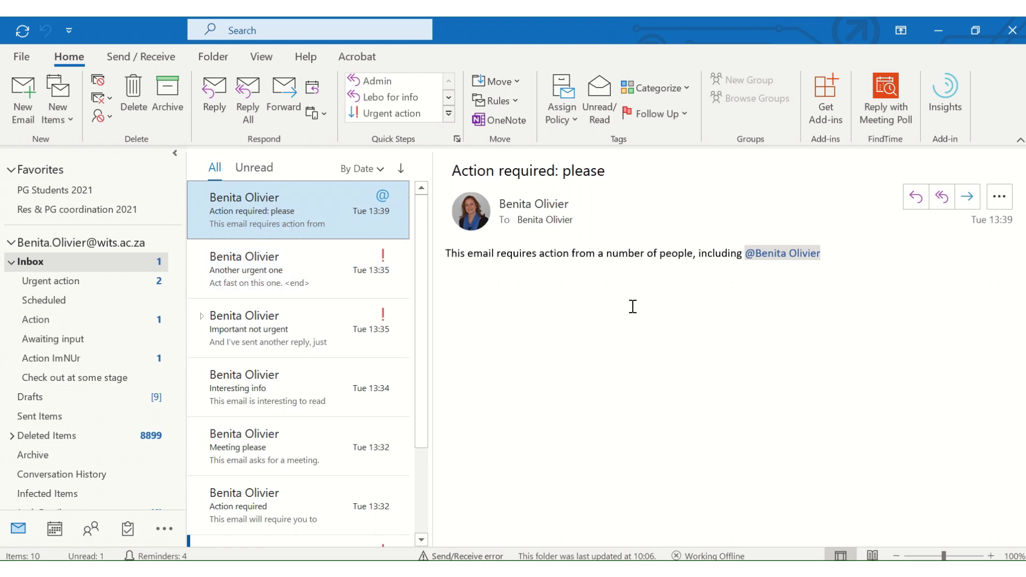
# Step: Reply to 'Action required: please' with Admin, shift the second To recipient into Cc, and send
pyautogui.click(377, 81)
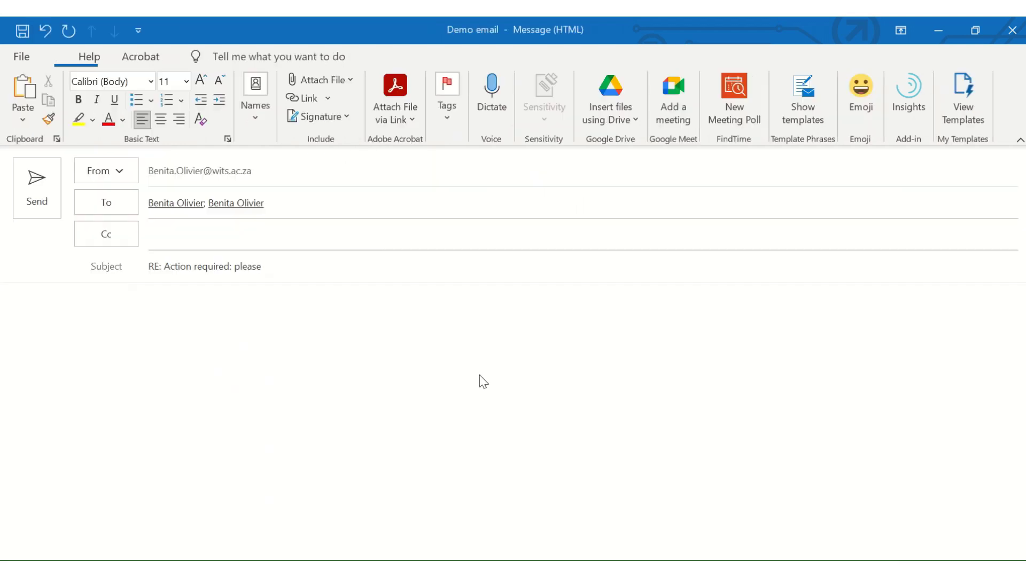
pyautogui.click(226, 203)
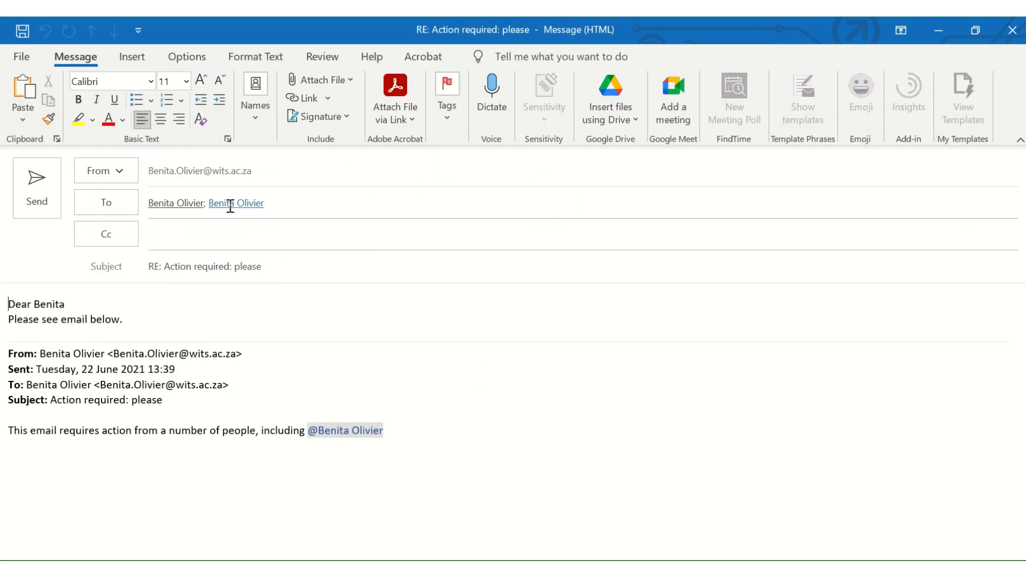
pyautogui.moveTo(227, 202); pyautogui.dragTo(220, 235)
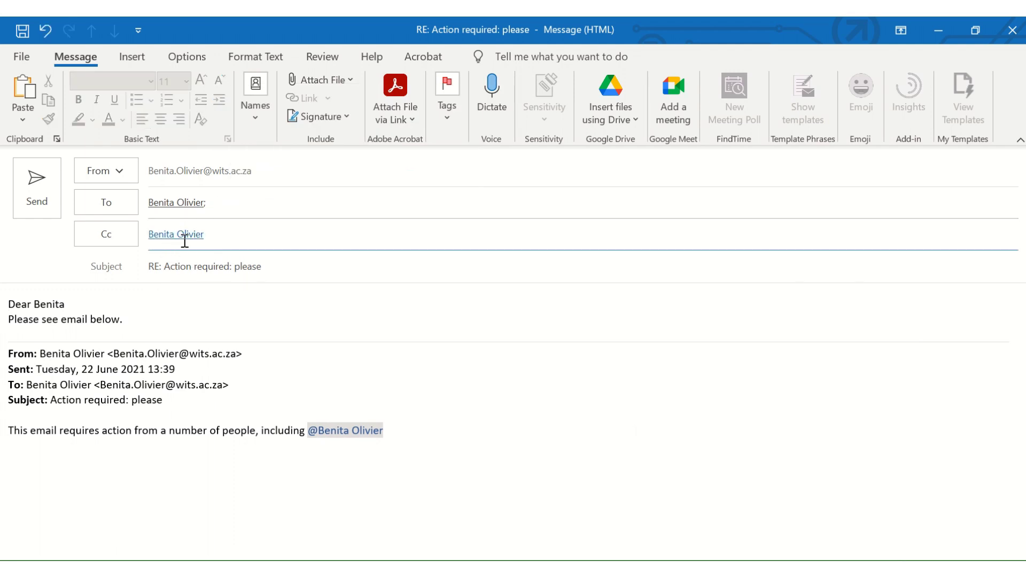
pyautogui.moveTo(184, 239)
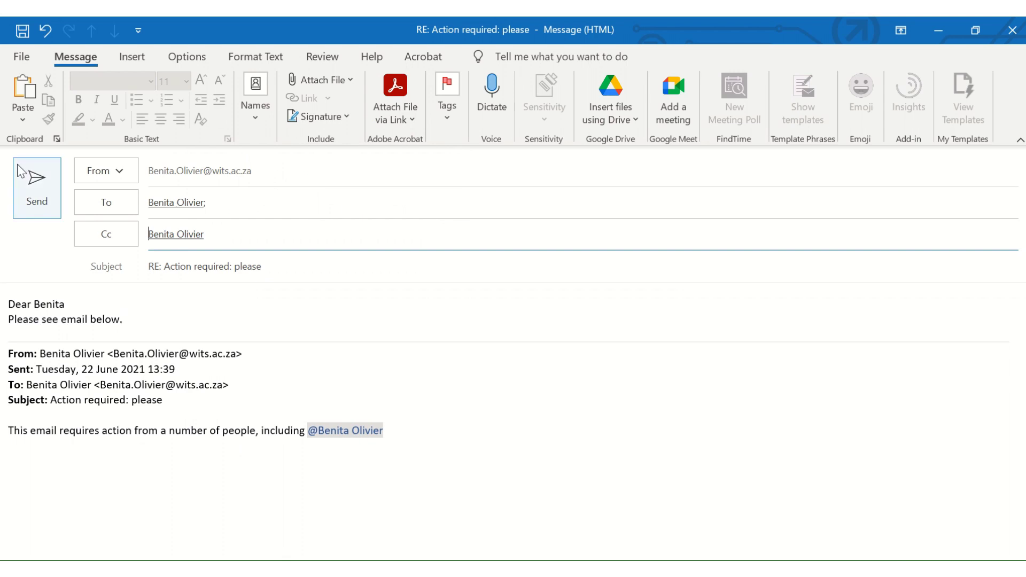
pyautogui.click(33, 193)
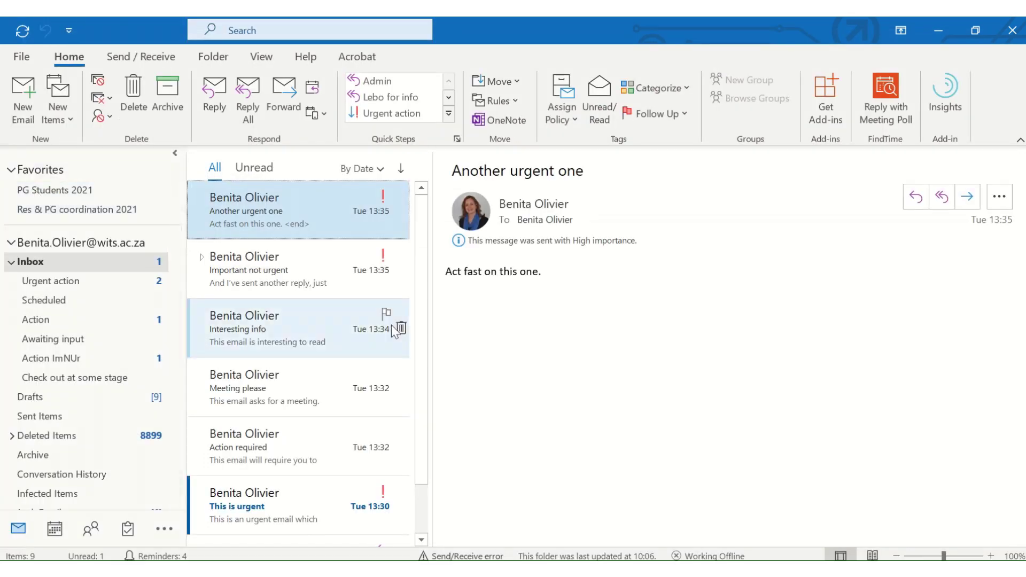
# Step: Apply the Admin Quick Step to 'Another urgent one' and drag the second To recipient into Cc
pyautogui.scroll(-2, 86, 451)
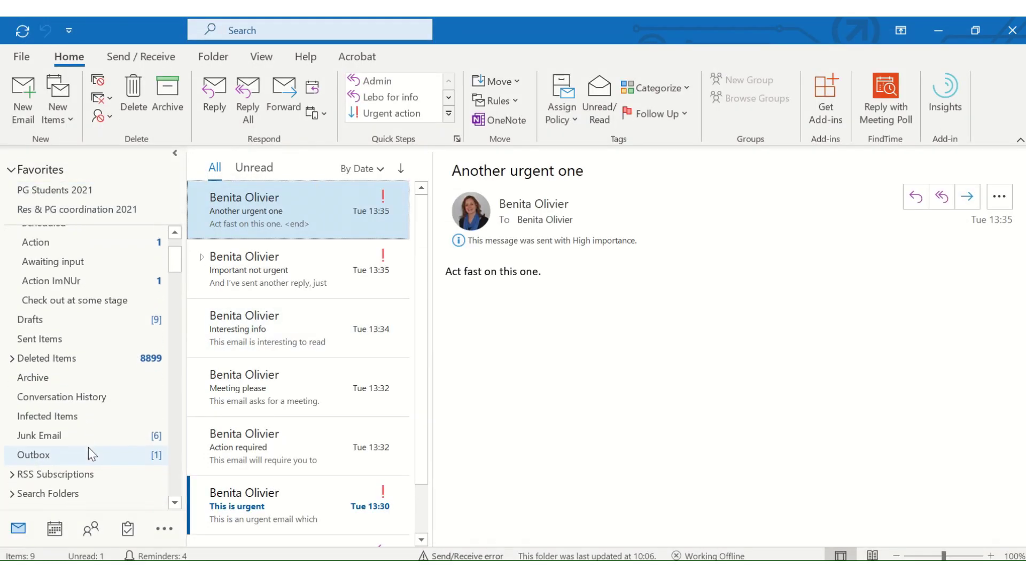
pyautogui.scroll(2, 89, 449)
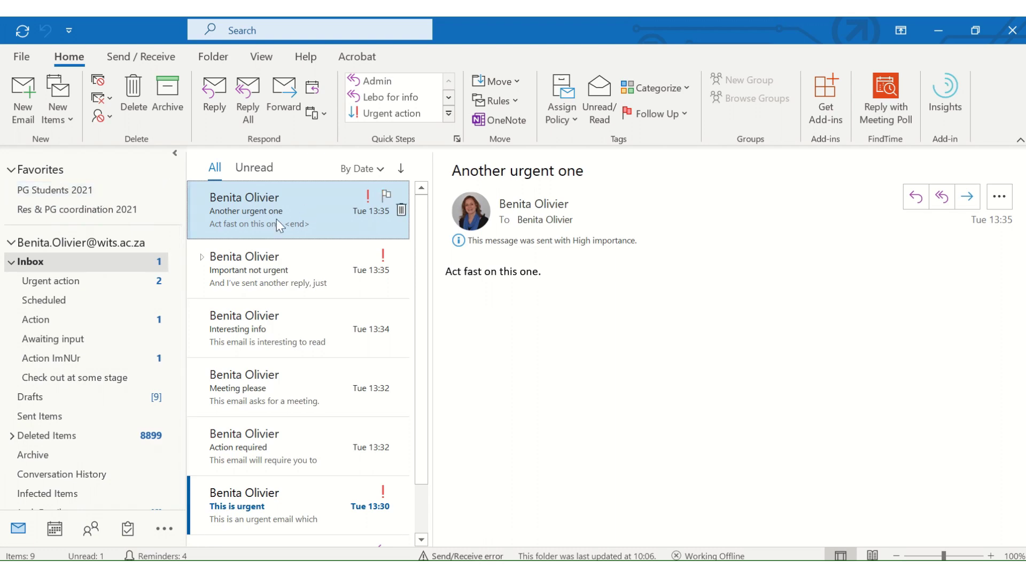
pyautogui.click(385, 82)
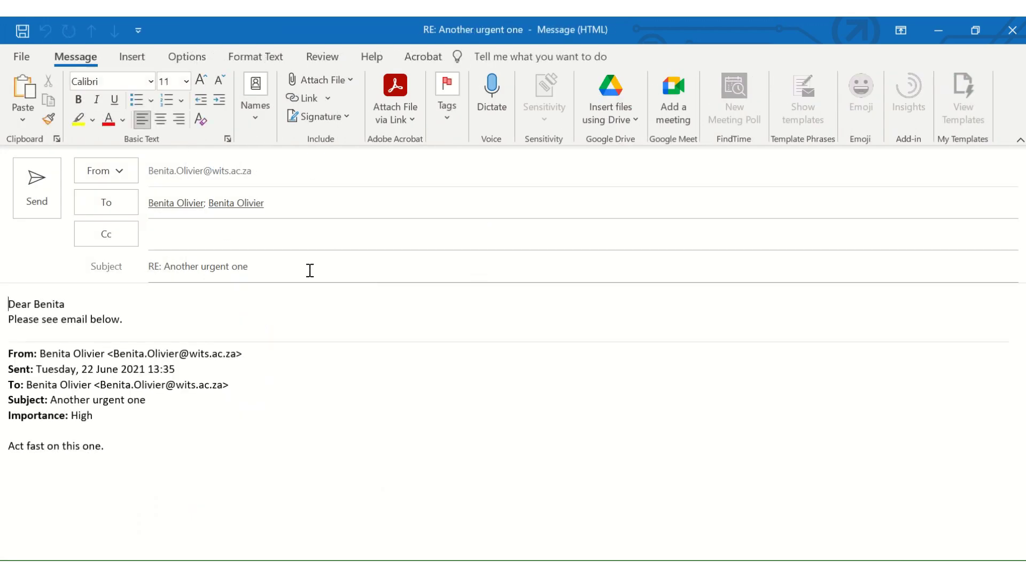
pyautogui.moveTo(247, 202); pyautogui.dragTo(240, 235)
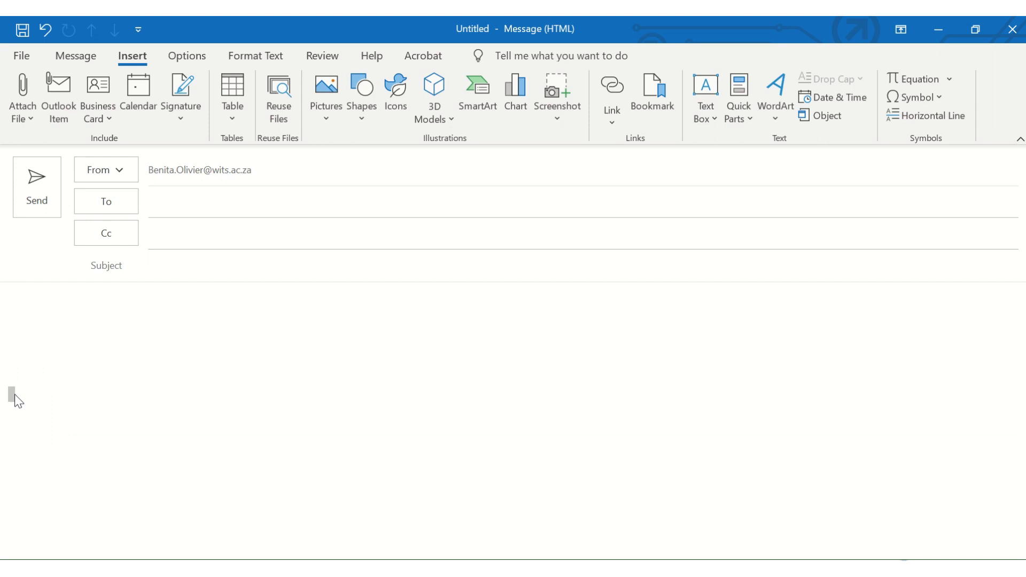
# Step: Open the list of saved signatures in the new message
pyautogui.click(181, 113)
# Step: Insert the Physiotherapy signature, then replace it with the STHS Research Day signature
pyautogui.click(216, 142)
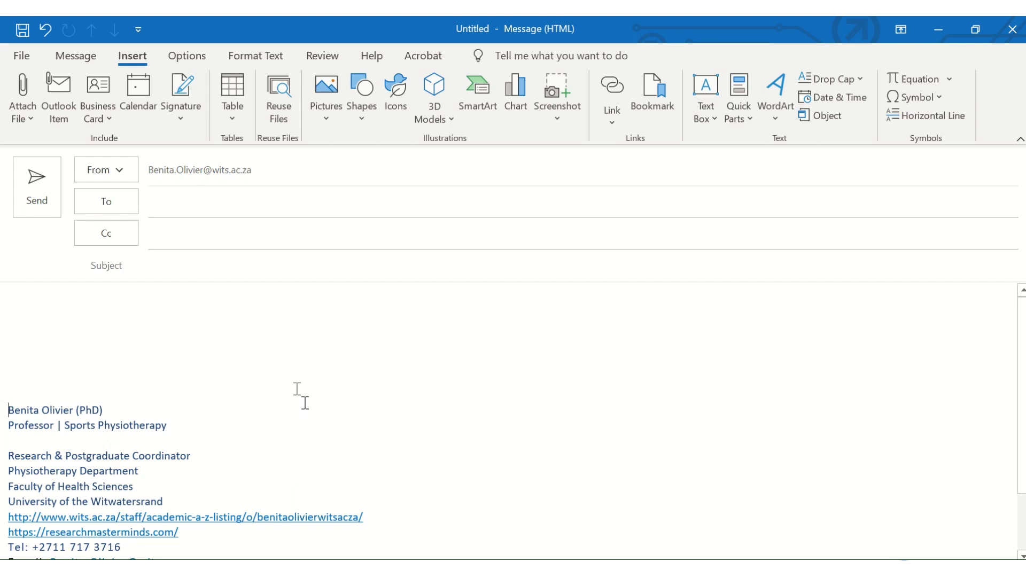
pyautogui.click(182, 115)
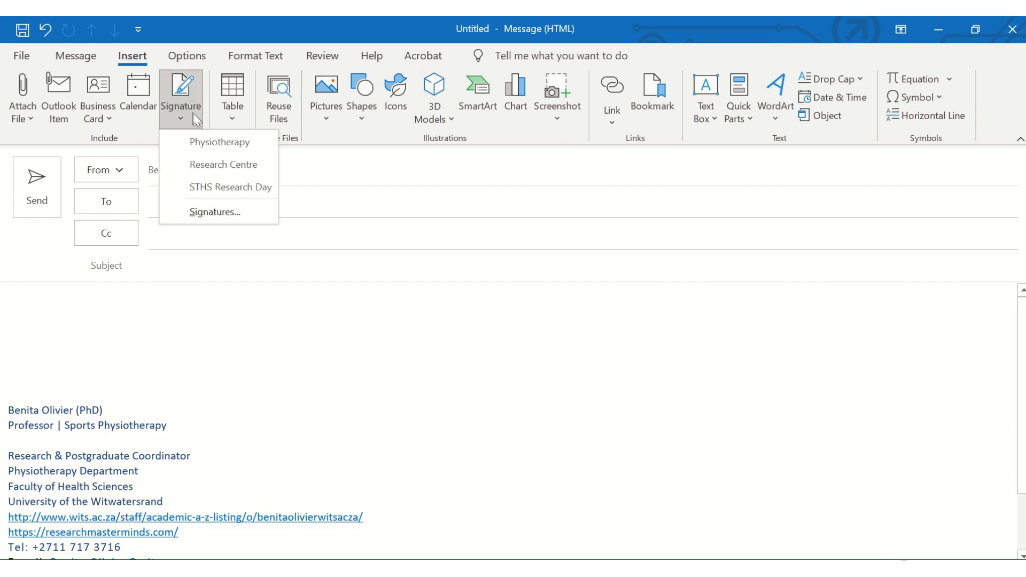
pyautogui.click(232, 187)
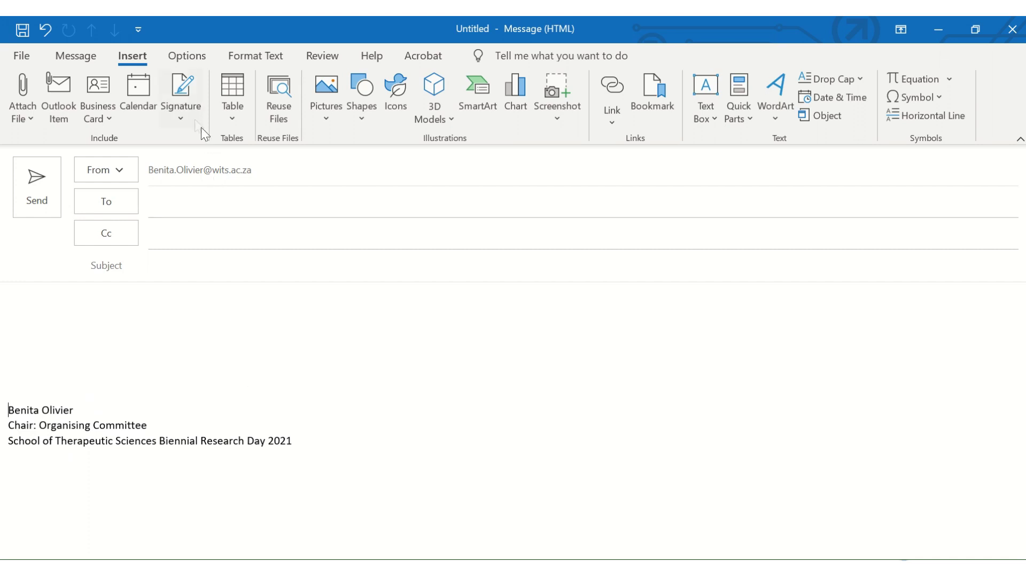
pyautogui.click(185, 120)
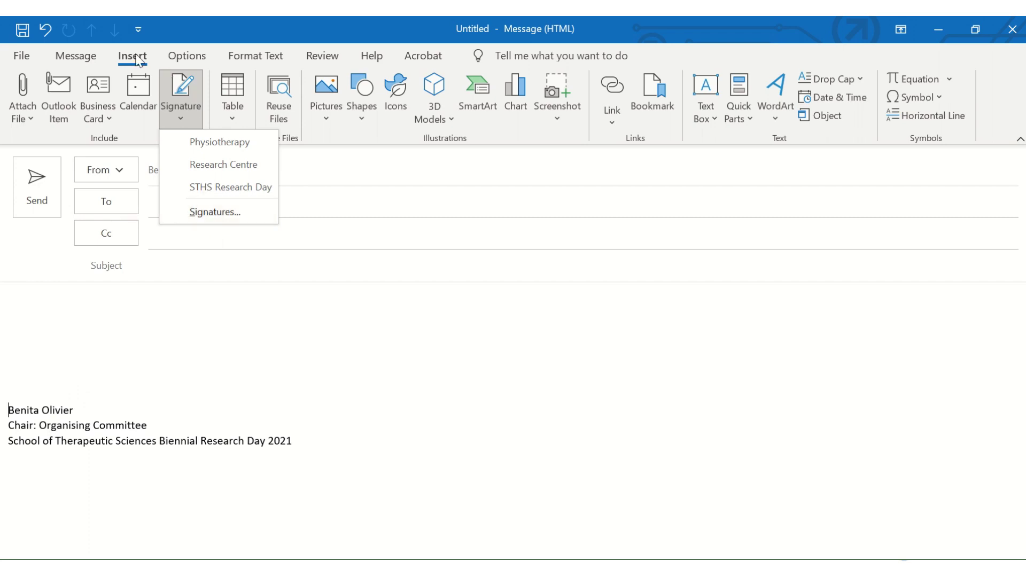
# Step: Create a new signature named 'Research Centre Director' in Signatures and Stationery
pyautogui.click(213, 220)
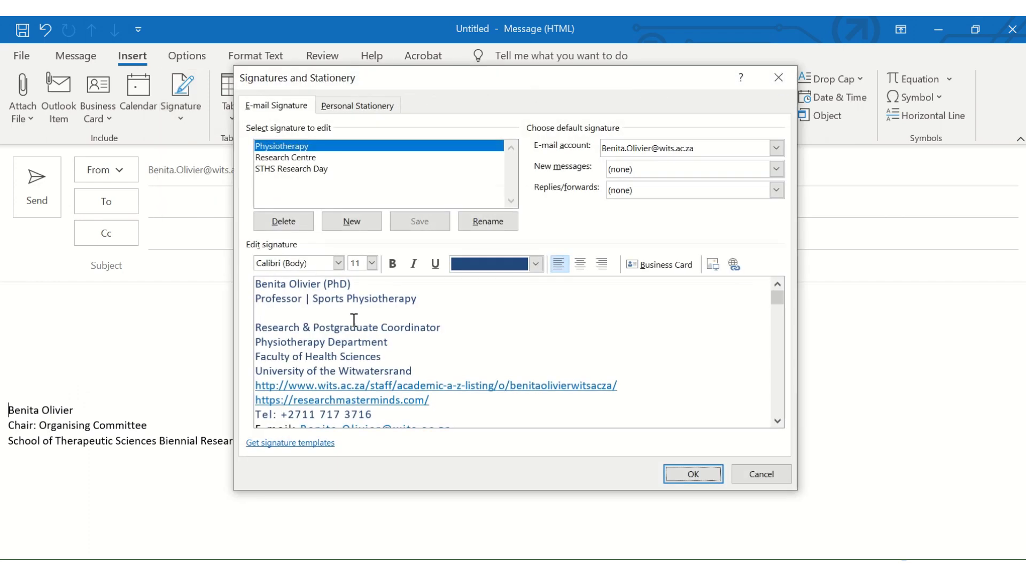
pyautogui.click(356, 224)
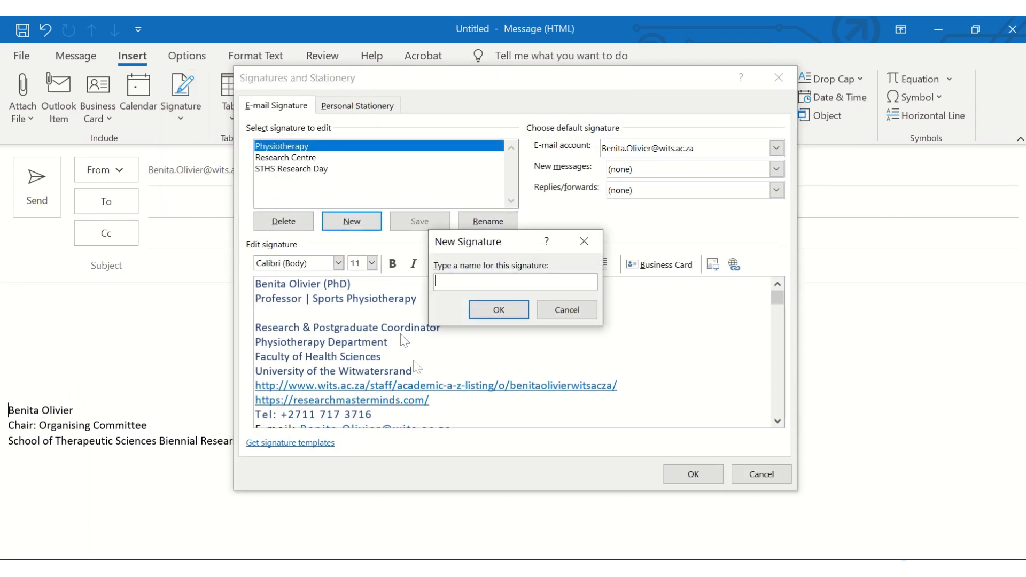
pyautogui.write('Research Centre Director')
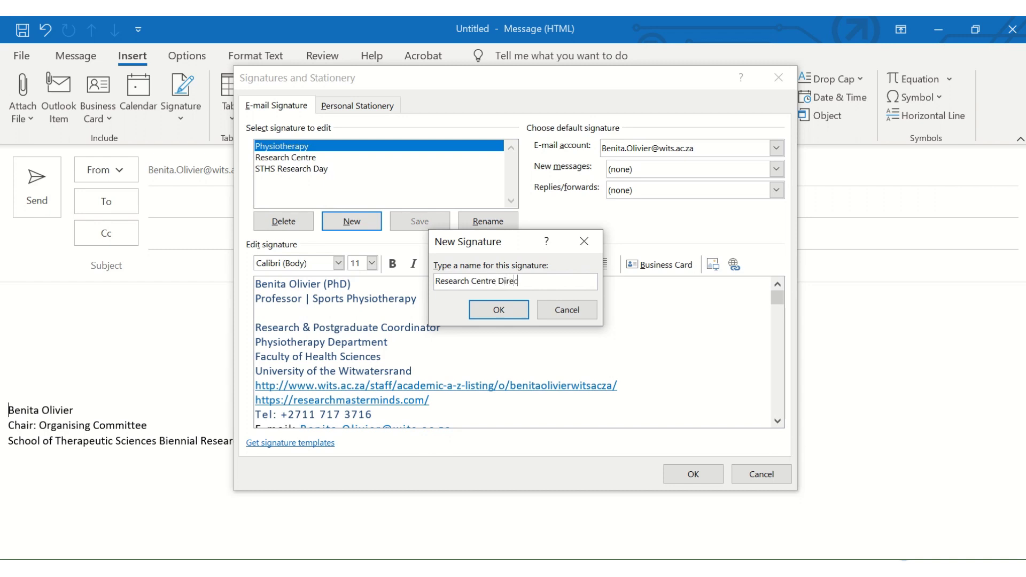
pyautogui.click(504, 309)
# Step: Leave no default signature for new messages and return to the empty message body
pyautogui.click(348, 301)
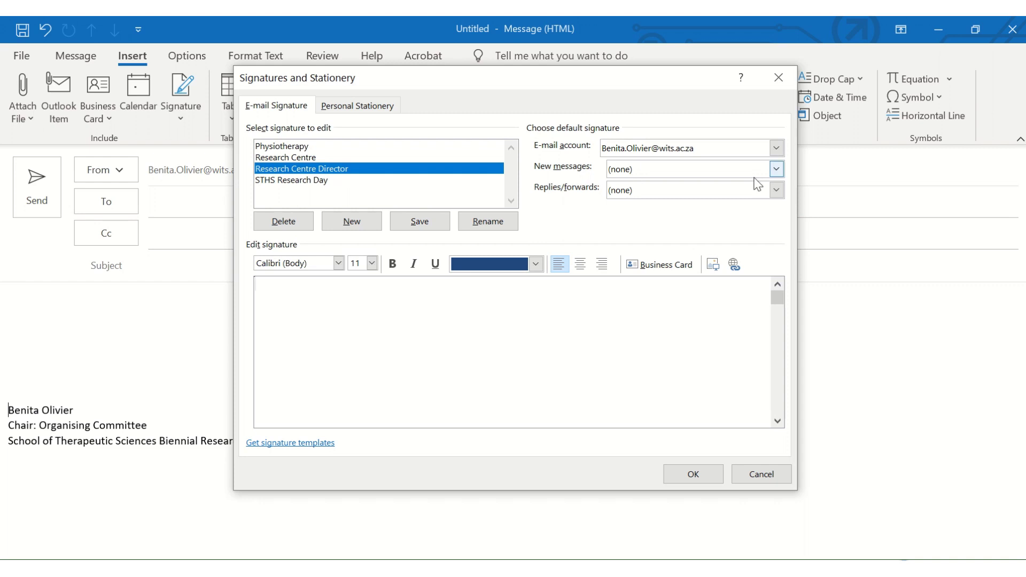
pyautogui.click(776, 169)
pyautogui.click(776, 169)
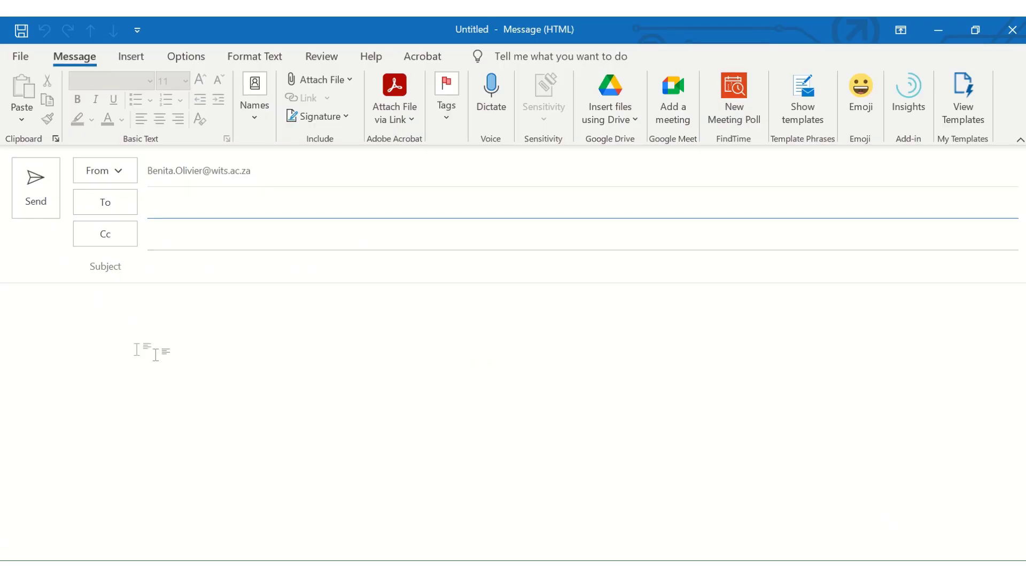
pyautogui.click(138, 332)
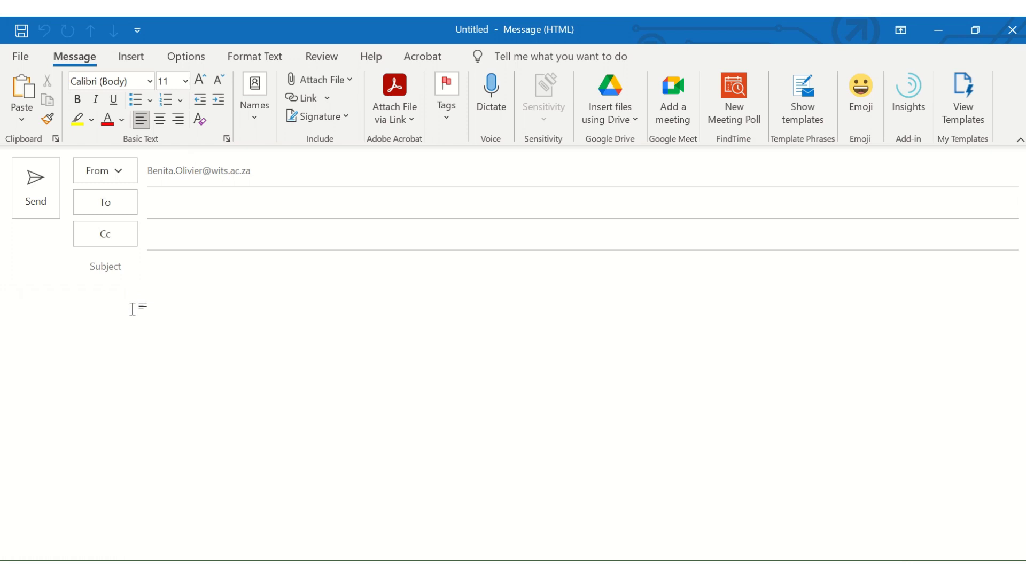
# Step: Start a poll asking 'Would you like for the staff workshop to be?'
pyautogui.click(140, 60)
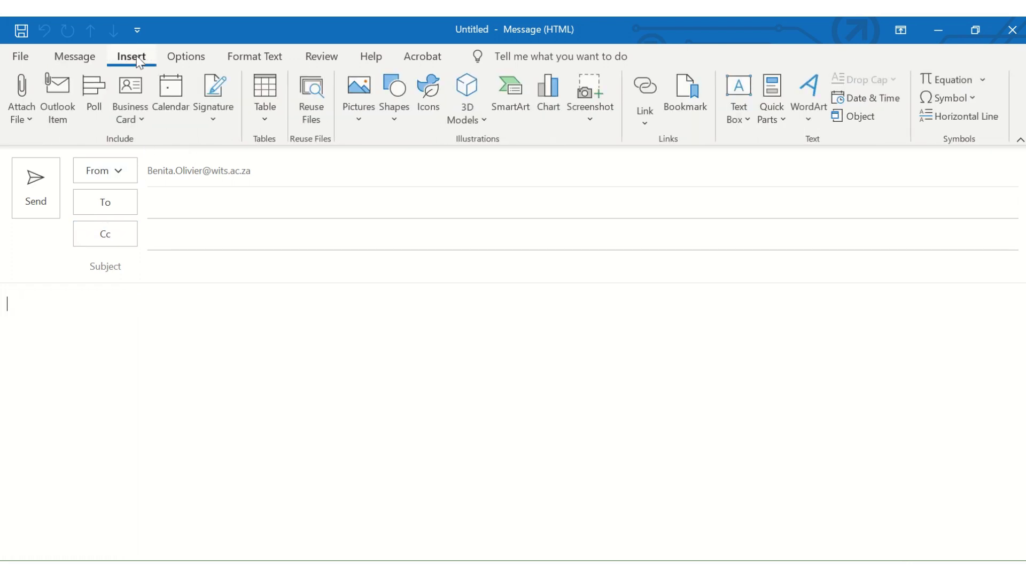
pyautogui.click(95, 104)
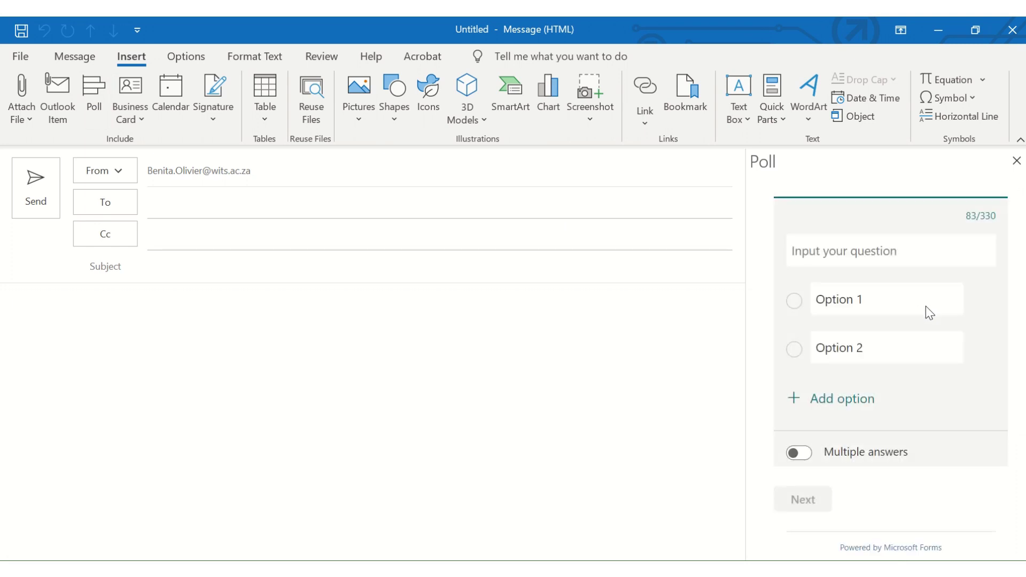
pyautogui.click(906, 251)
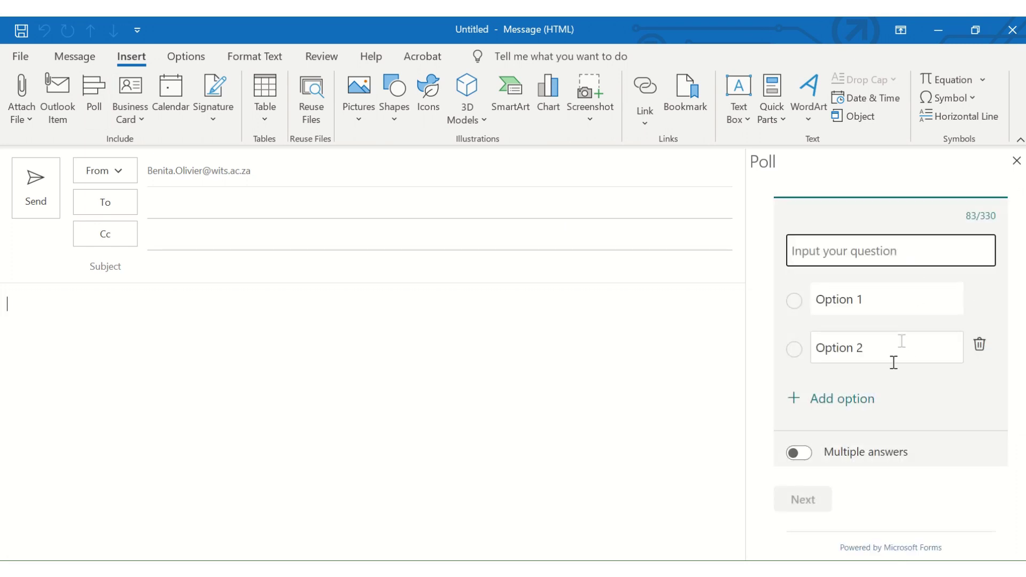
pyautogui.write('Wo')
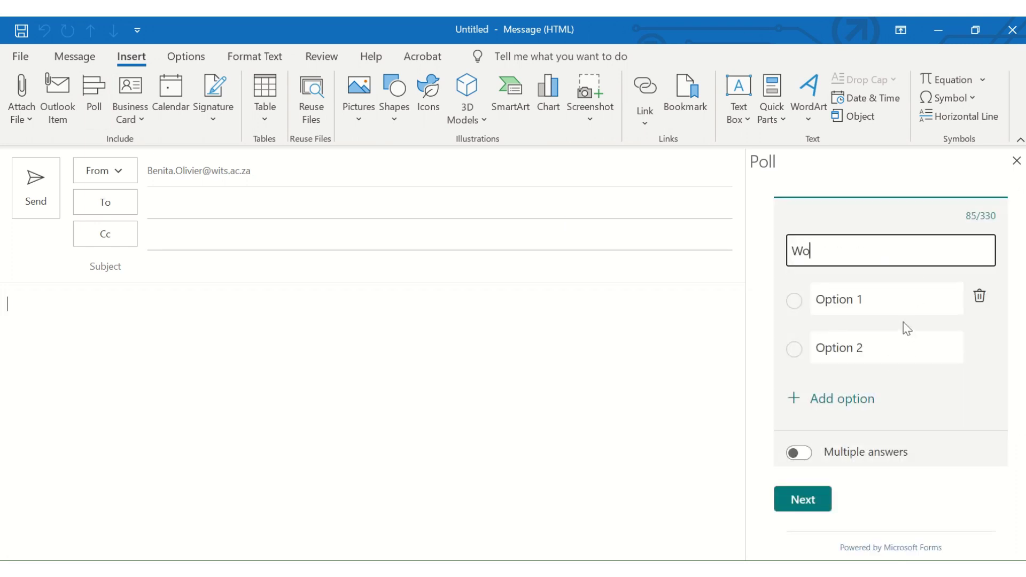
pyautogui.write('uld you like for the')
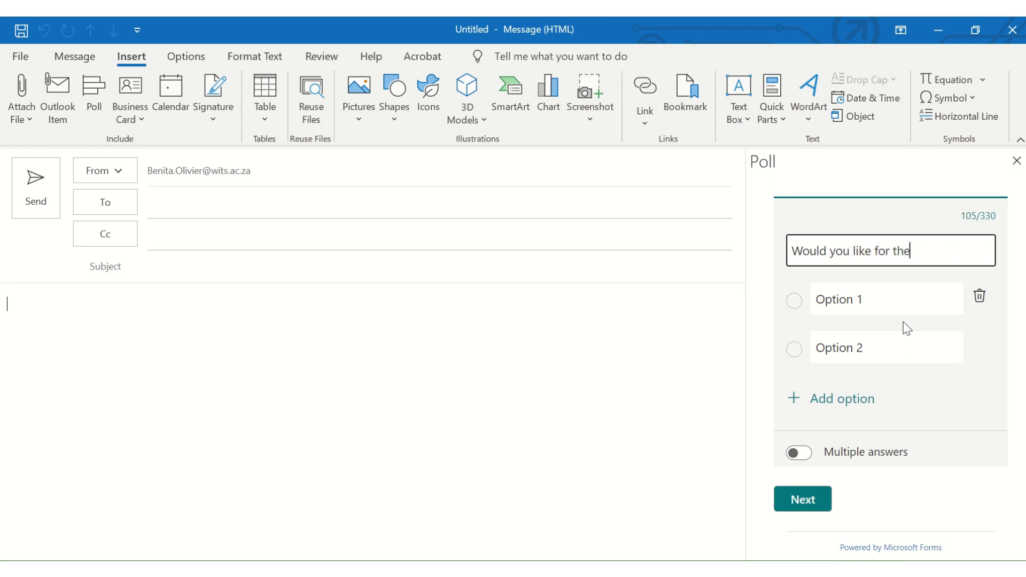
pyautogui.write(' staff workshiop t')
pyautogui.press('BackSpace')
pyautogui.press('BackSpace')
pyautogui.press('BackSpace')
pyautogui.press('BackSpace')
pyautogui.press('BackSpace')
pyautogui.write('op ')
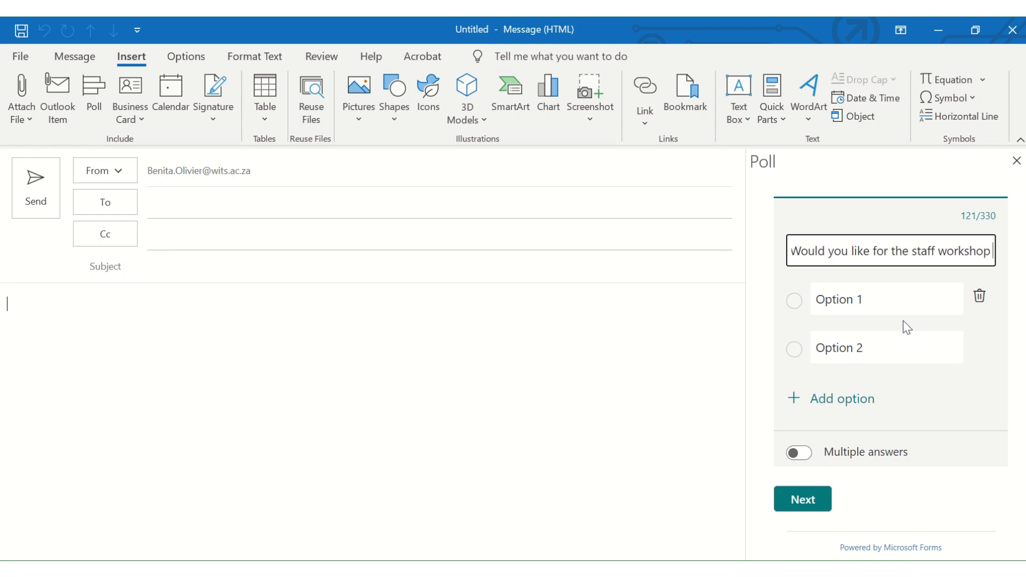
pyautogui.write('to be?')
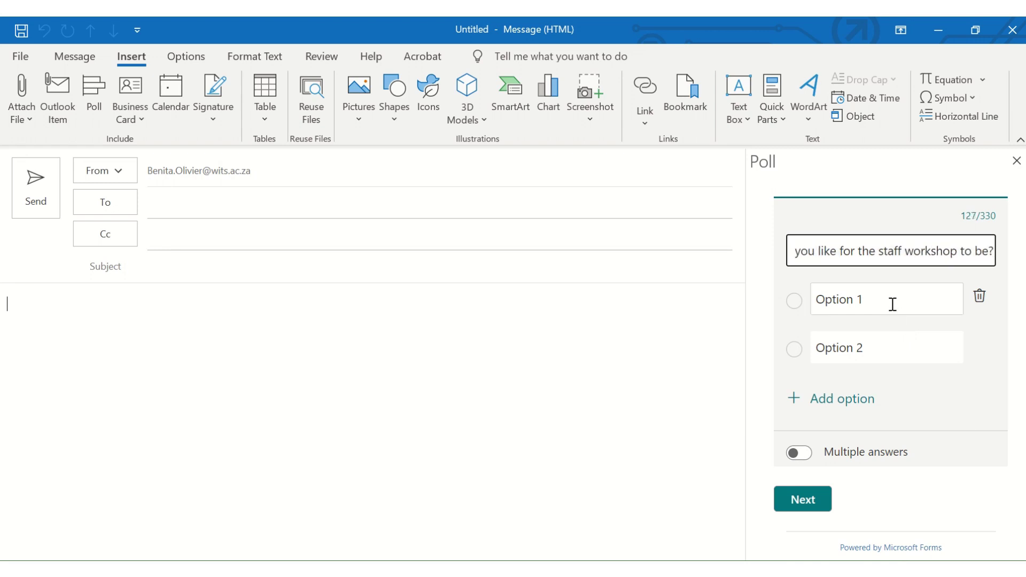
# Step: Add poll options One full day, Two afternoons, Two mornings, and allow multiple answers
pyautogui.click(891, 300)
pyautogui.write('One ')
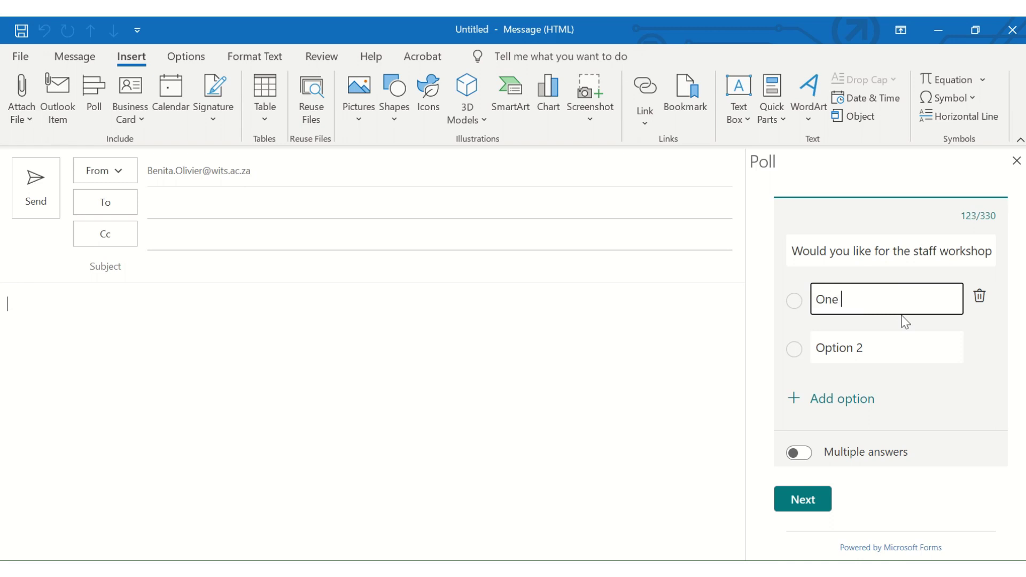
pyautogui.write('full day')
pyautogui.click(900, 353)
pyautogui.write('Two afternoons')
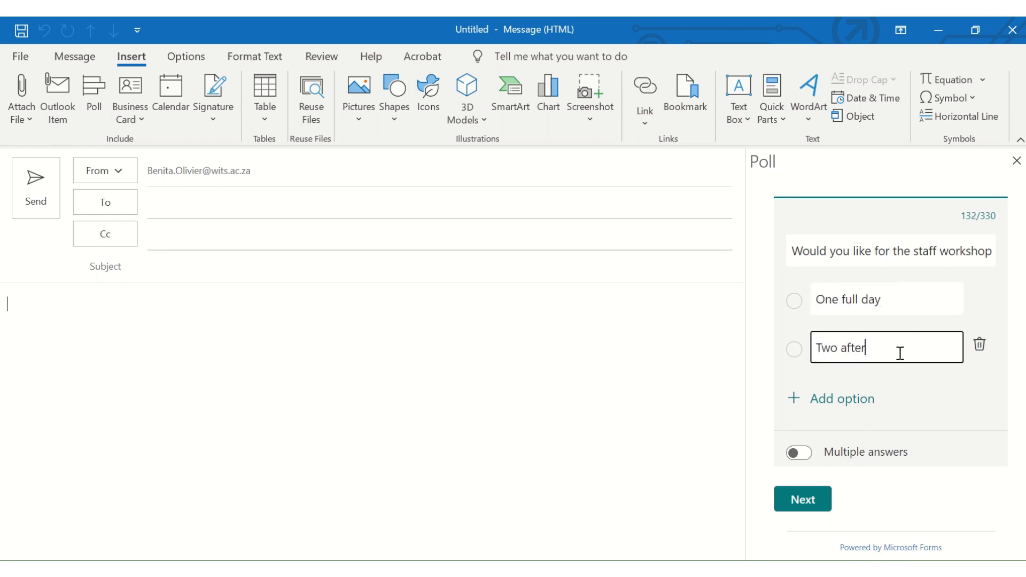
pyautogui.click(854, 402)
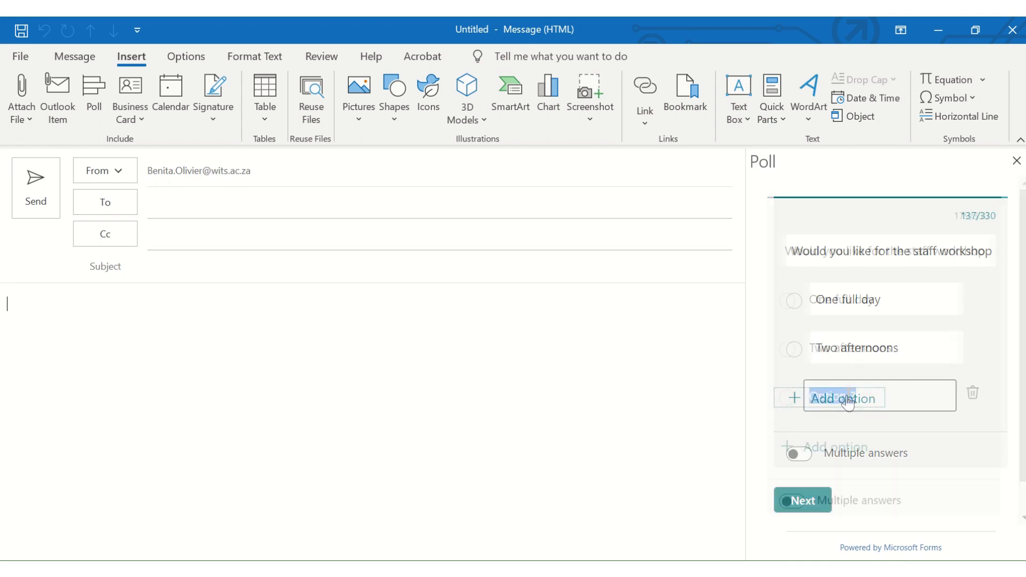
pyautogui.write('Two mornings')
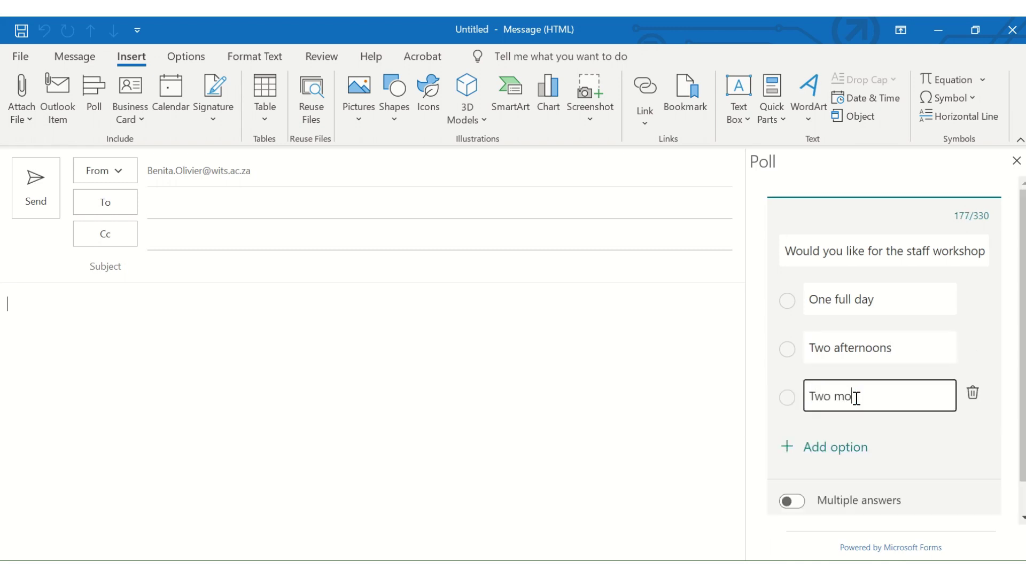
pyautogui.click(795, 504)
pyautogui.scroll(-1, 887, 394)
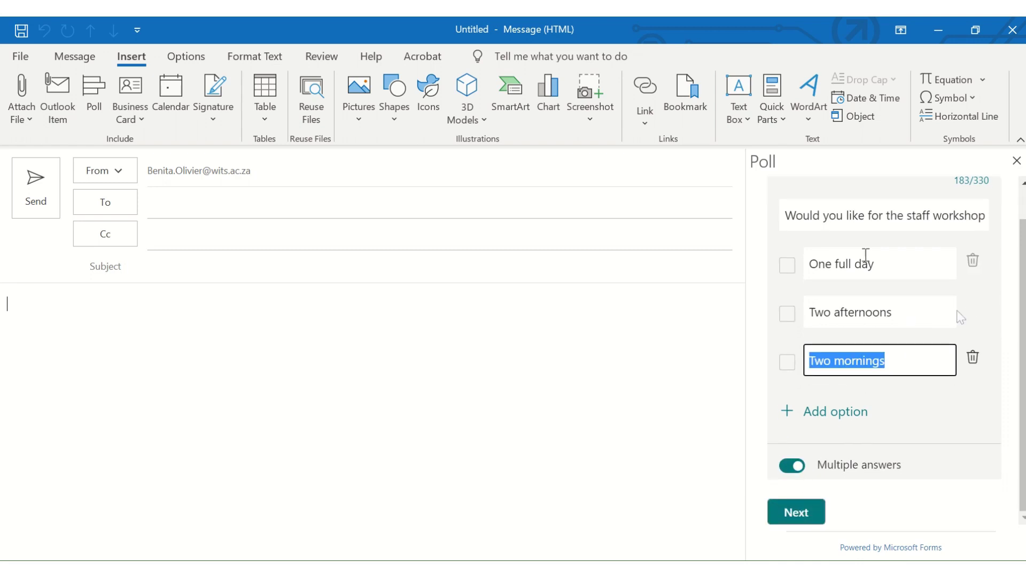
# Step: Preview the staff workshop poll, add it to the email, and return to Home
pyautogui.click(800, 513)
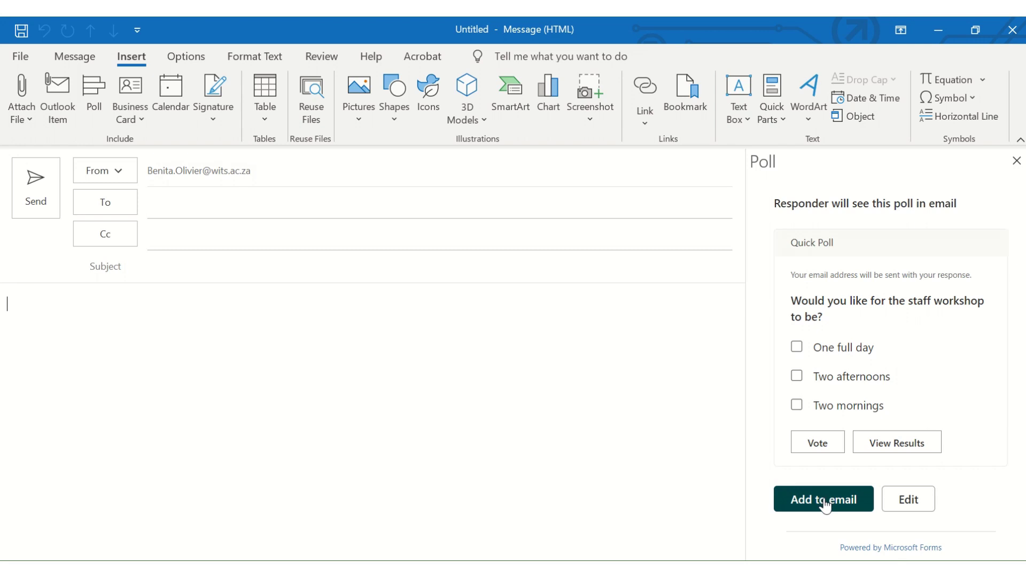
pyautogui.click(825, 505)
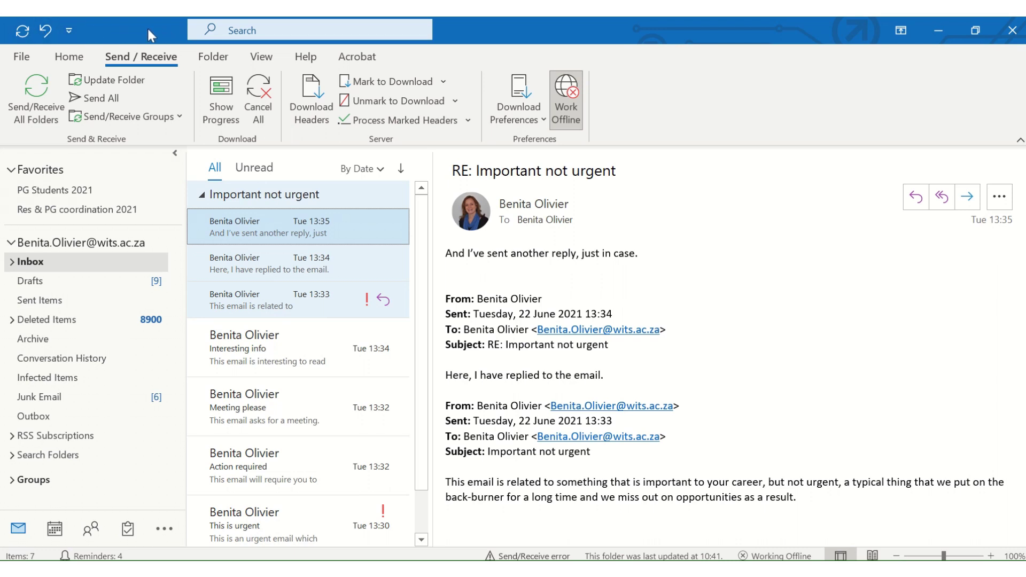
pyautogui.click(65, 58)
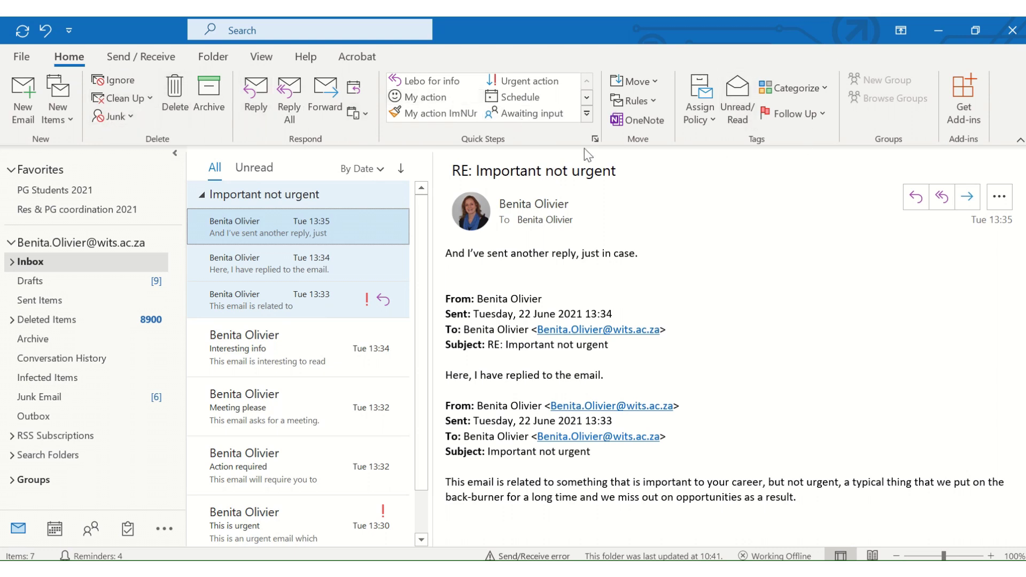
# Step: Add the Move and Categorize commands to the Quick Access Toolbar
pyautogui.rightClick(642, 85)
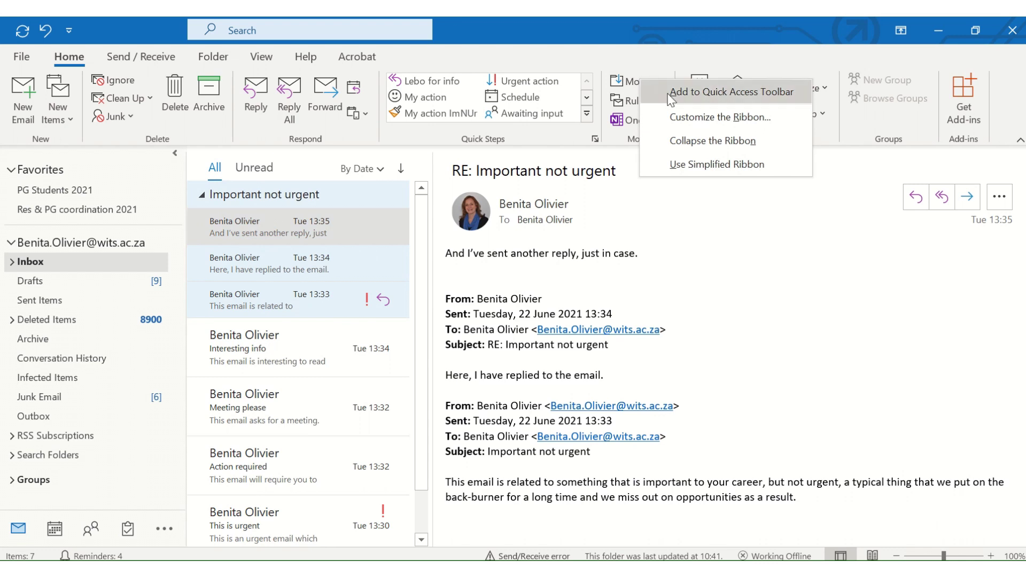
pyautogui.click(712, 94)
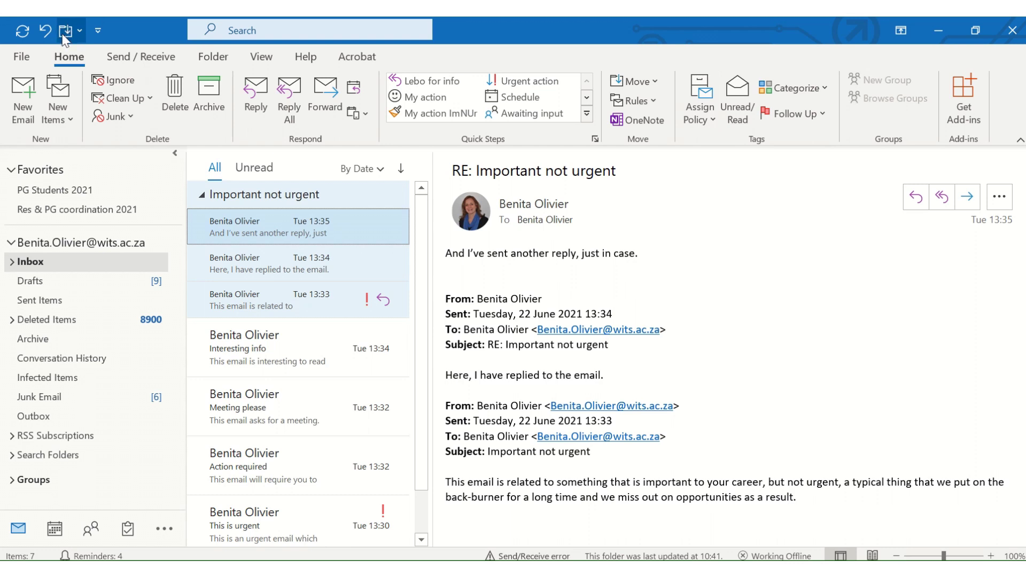
pyautogui.rightClick(808, 90)
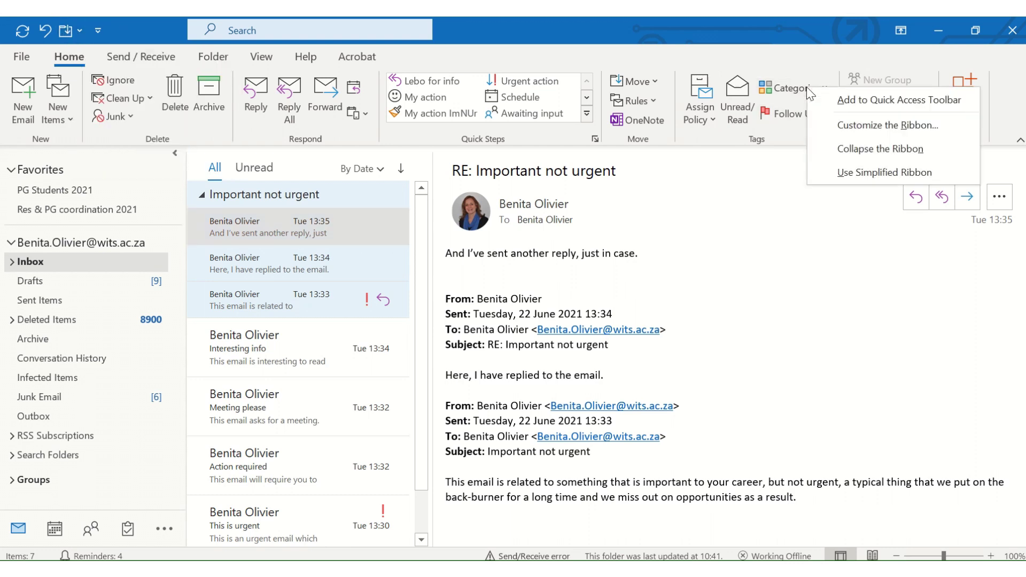
pyautogui.click(844, 103)
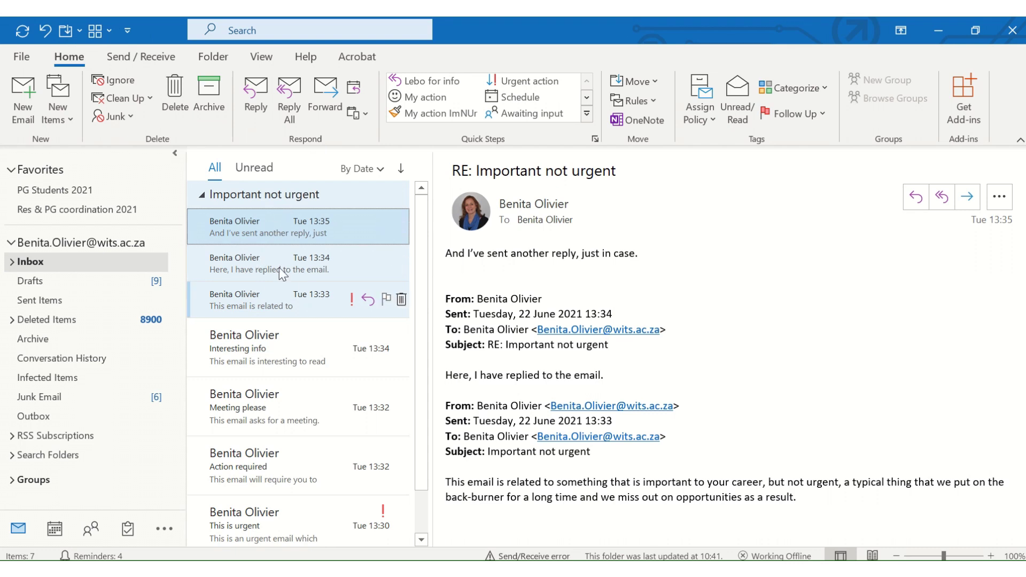
# Step: Show the Quick Access Toolbar below the ribbon and test its Categorize and Move buttons
pyautogui.rightClick(94, 34)
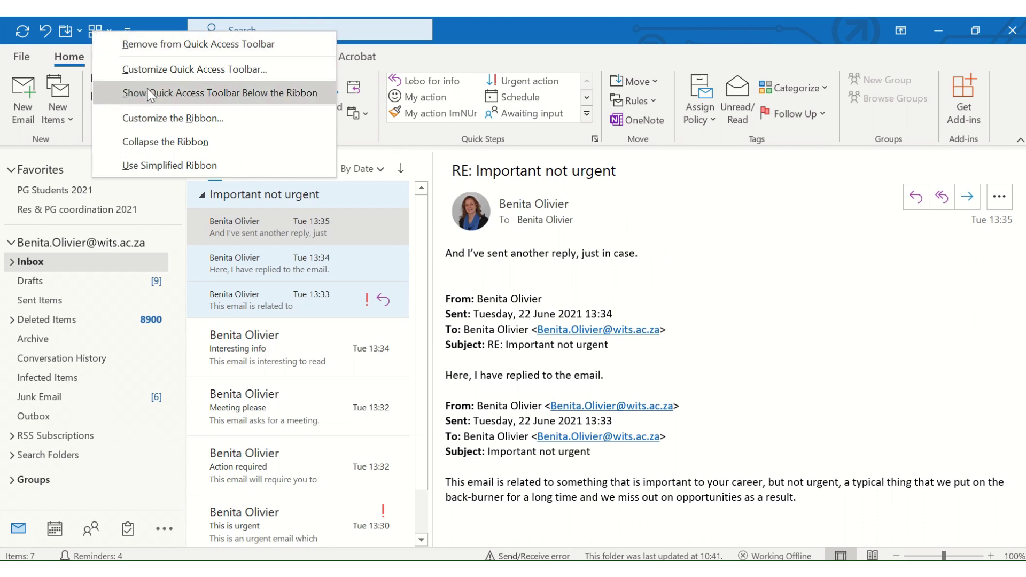
pyautogui.click(236, 94)
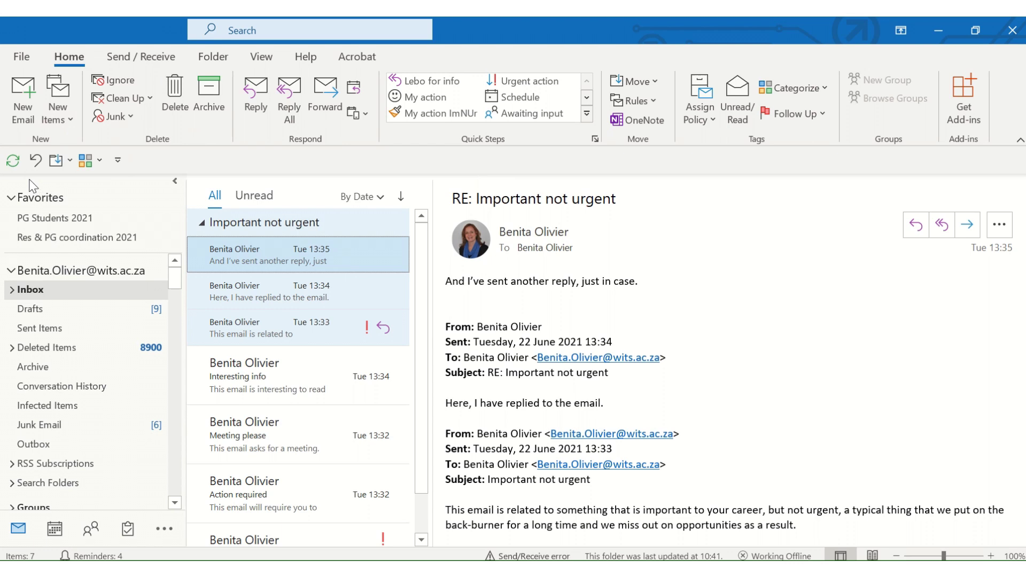
pyautogui.click(88, 165)
pyautogui.click(88, 165)
pyautogui.click(63, 163)
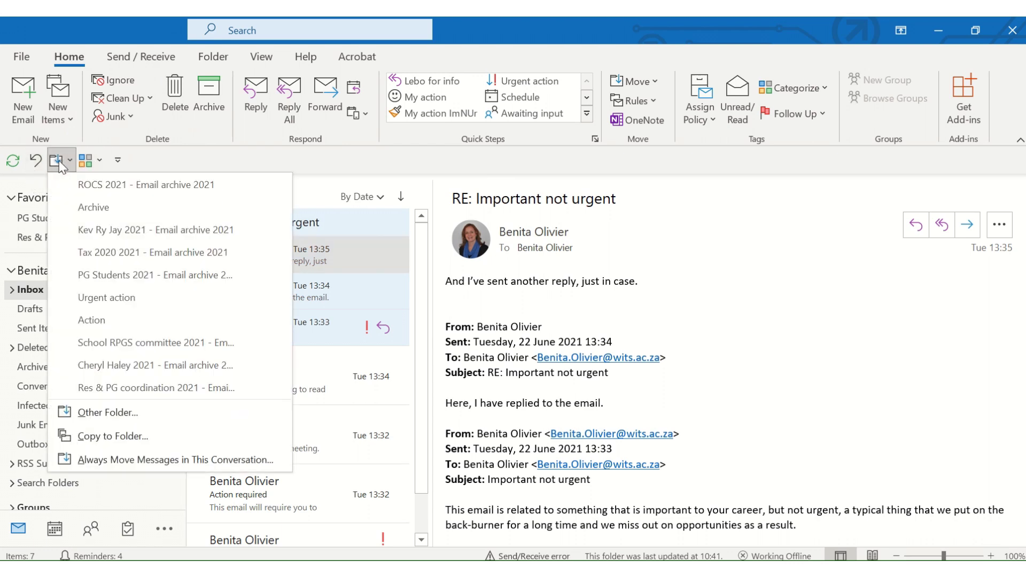
pyautogui.click(63, 163)
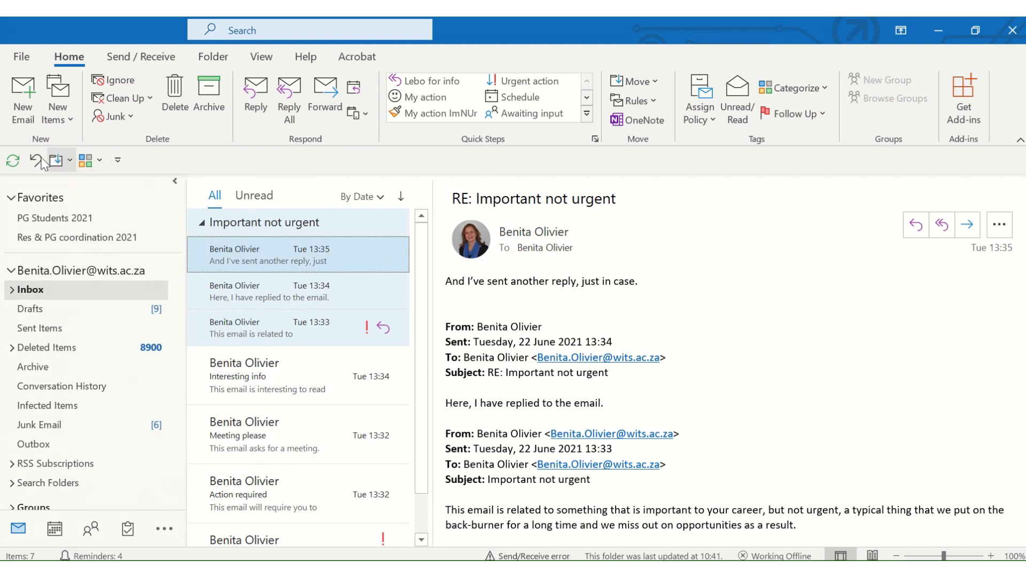